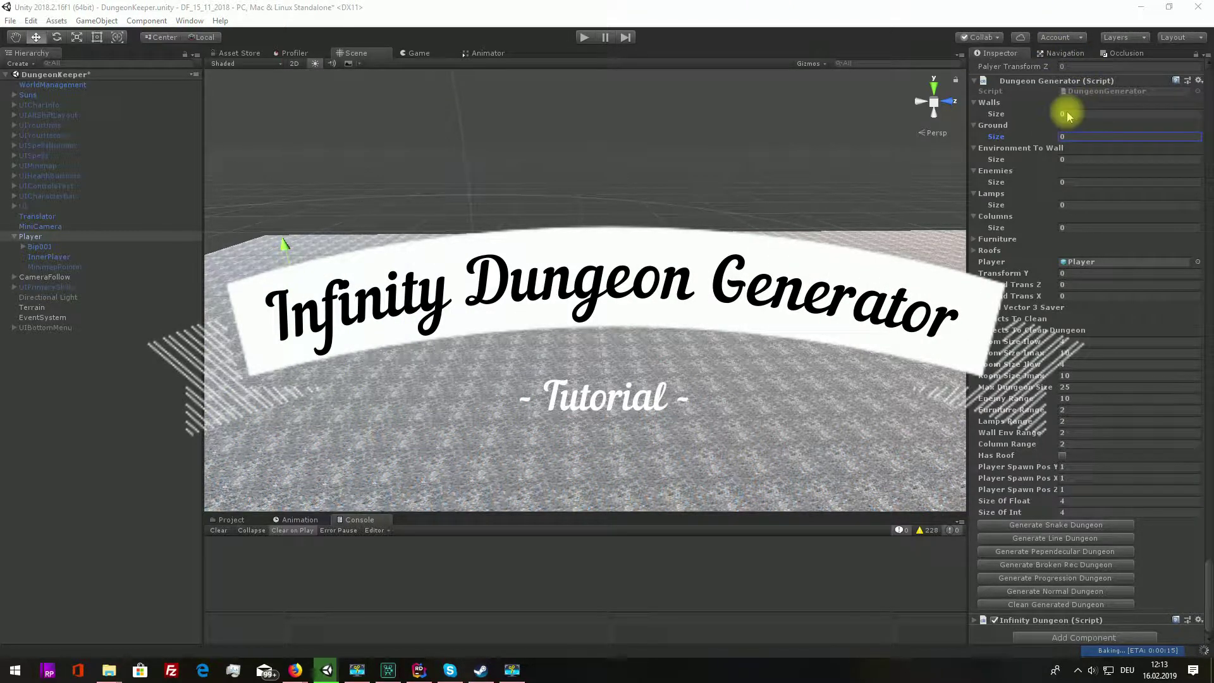
Step: Set the Dungeon Generator's Walls list size to 5
left_click(485, 454)
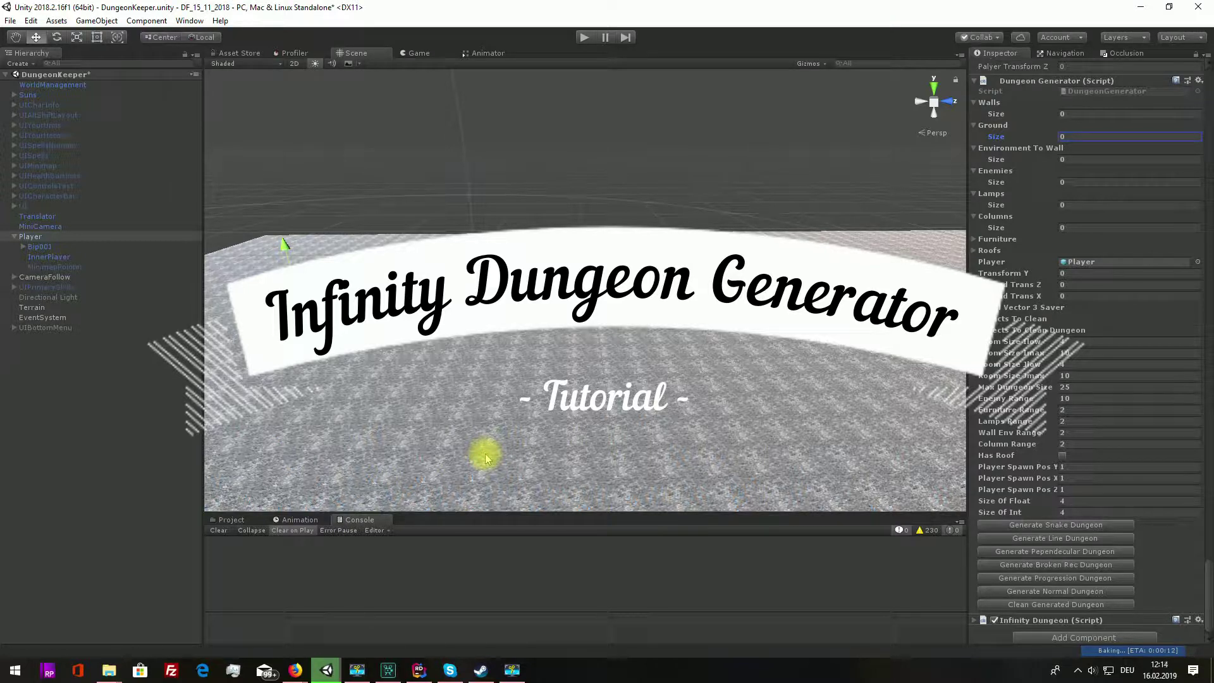
left_click(1071, 114)
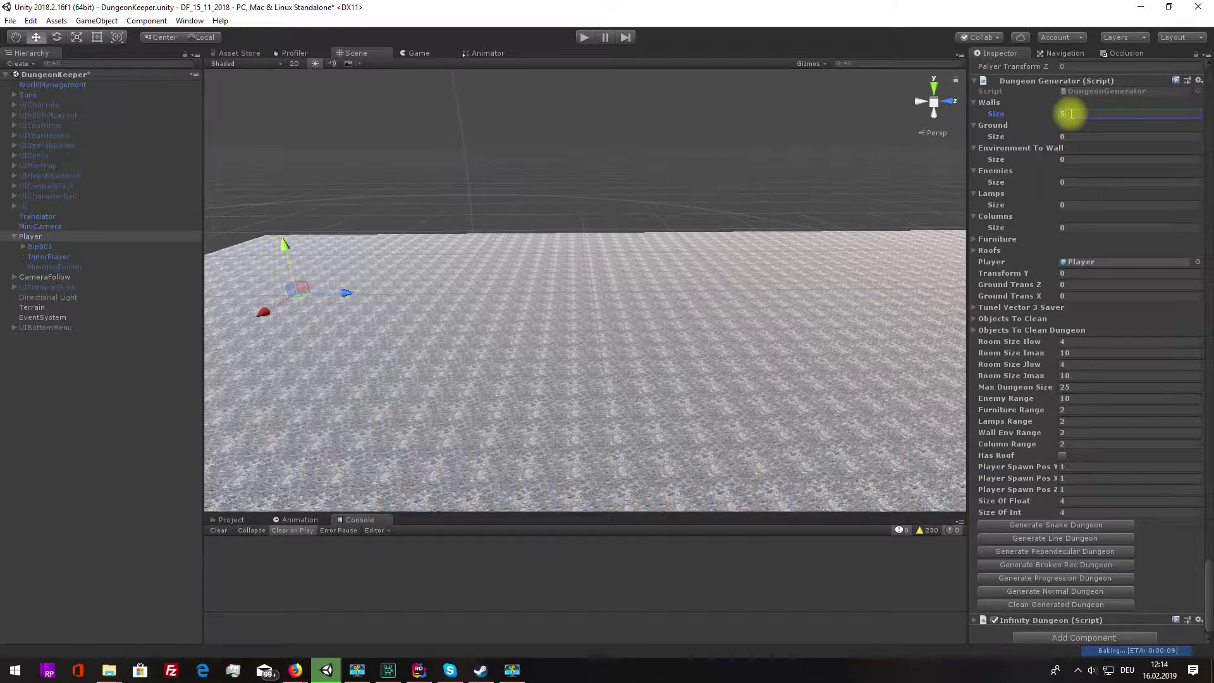
Step: Apply five Walls slots and give the Ground list five slots as well
key("Return")
left_click(1068, 192)
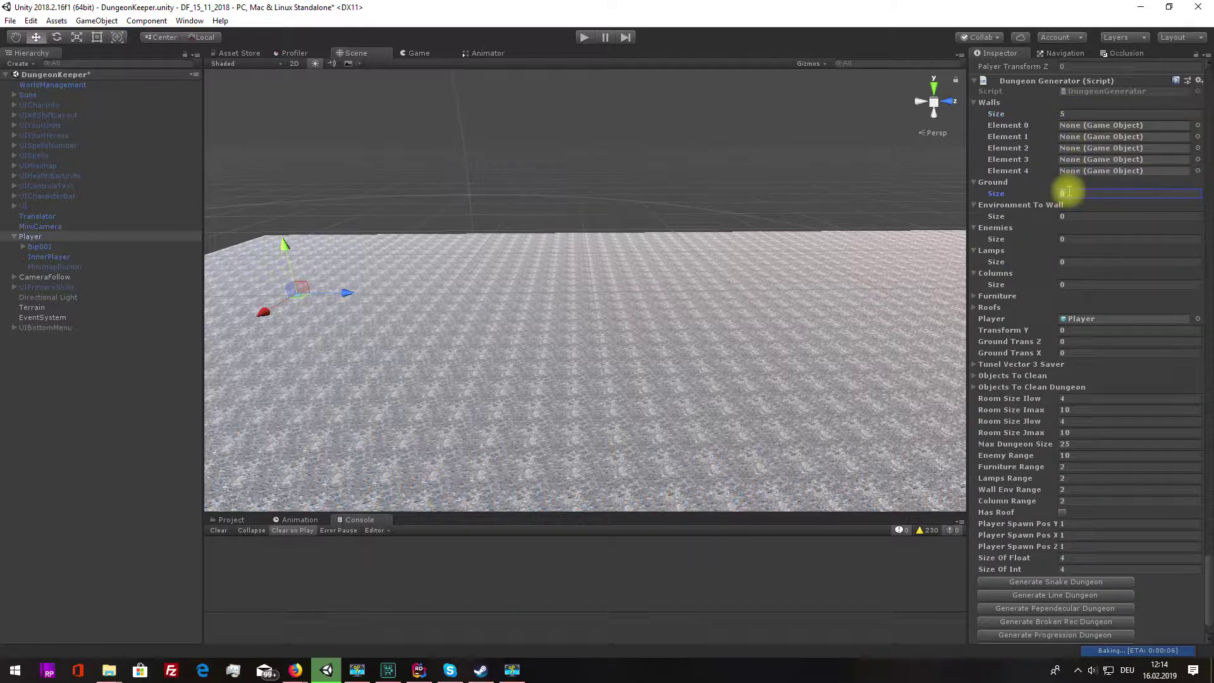
type("5")
key("Return")
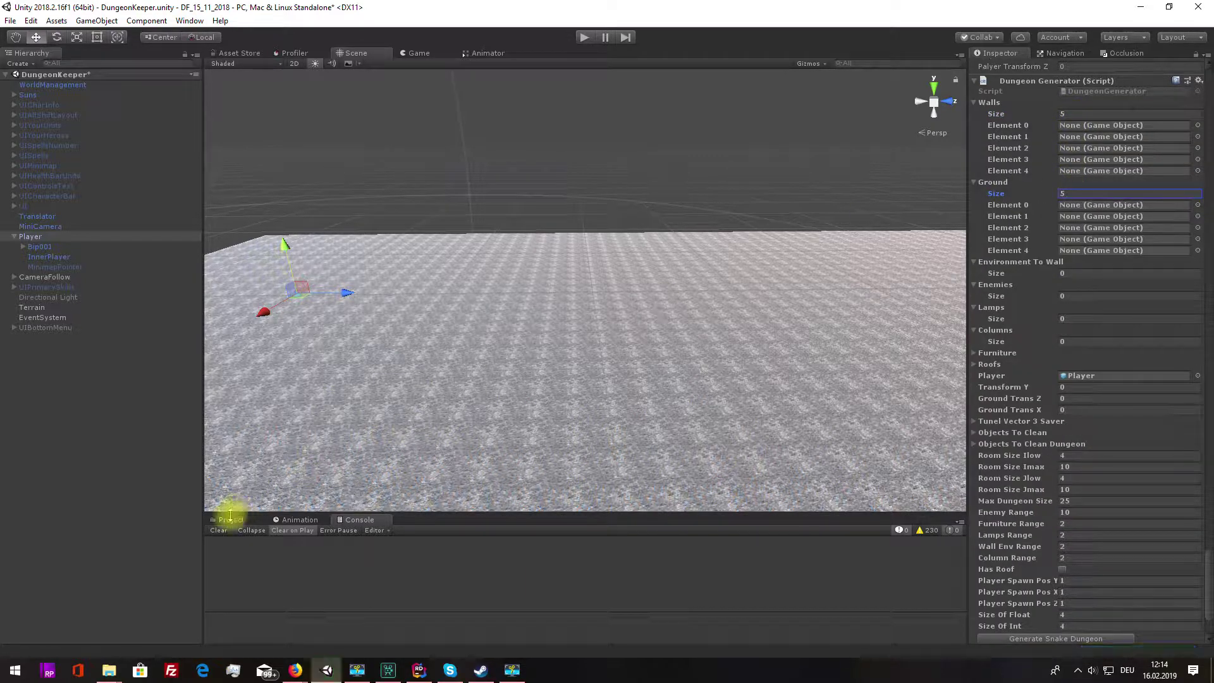
Step: Fill the Ground slots with Ground1, Ground2, Ground2_hole1 and Ground3_flip from Walls Grounds
left_click(231, 521)
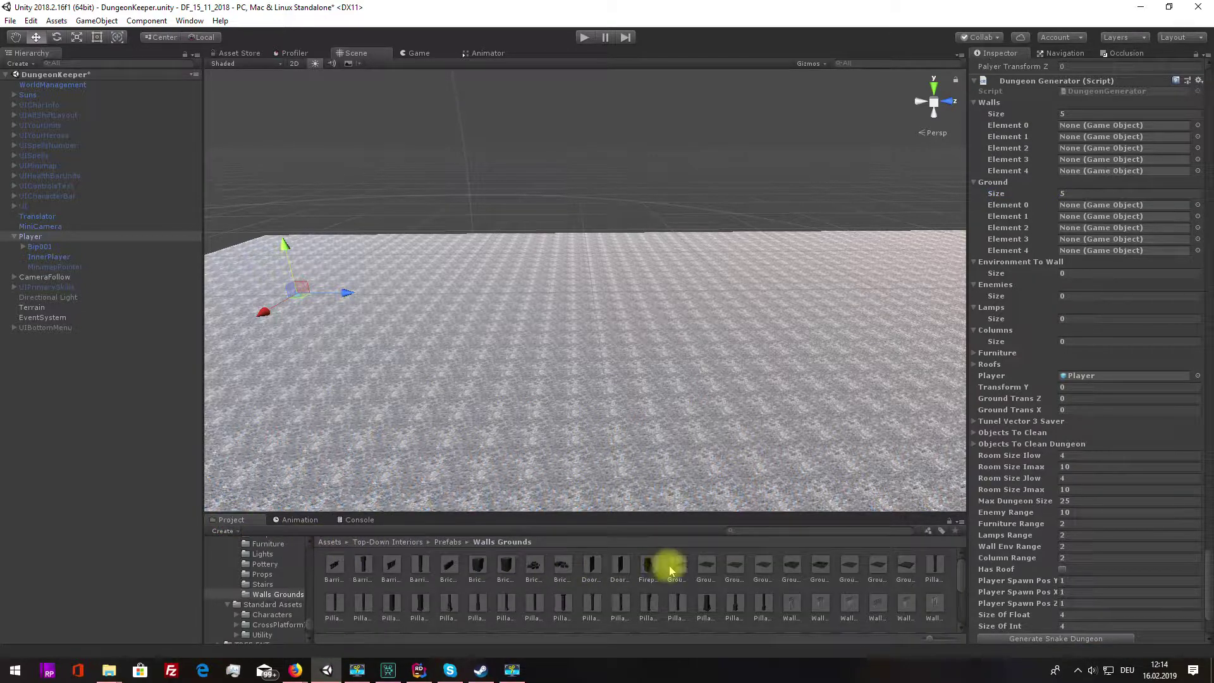
left_click_drag(670, 568, 1084, 206)
left_click_drag(734, 565, 1111, 217)
left_click_drag(782, 568, 1075, 229)
left_click_drag(883, 564, 1113, 251)
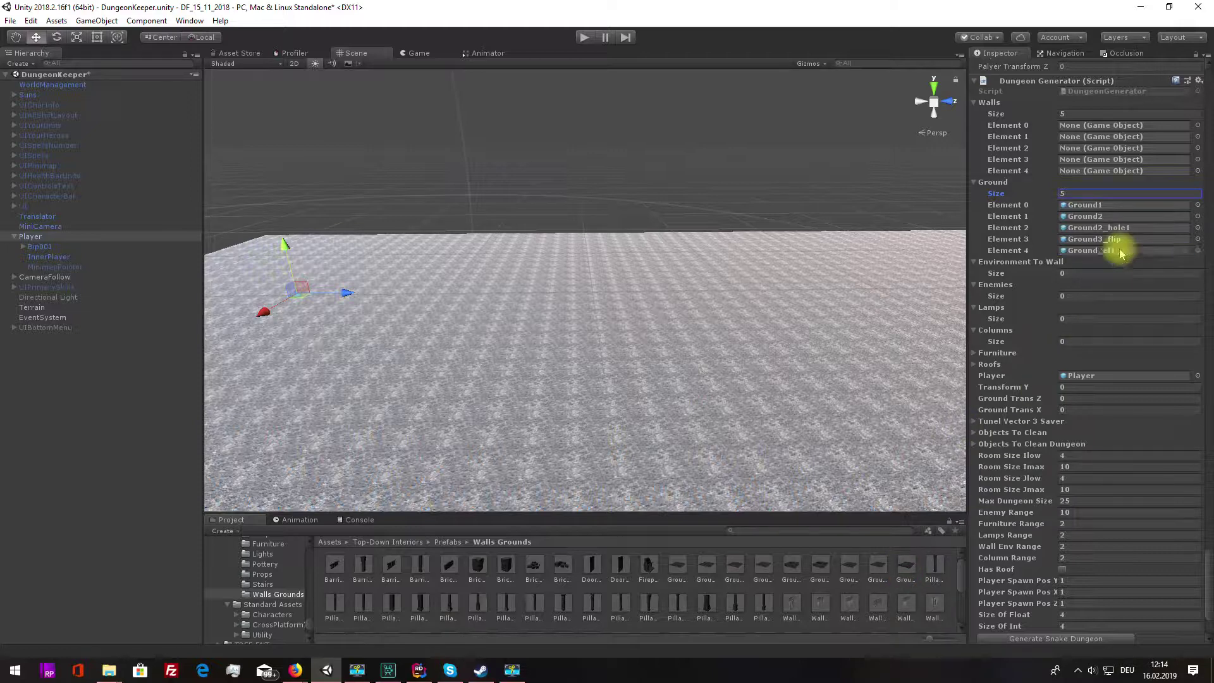
Step: Assign Wall3_3, Wall4_1, Wall4_6, Wall5_1 and Wall5_2 to the five Walls slots
scroll(623, 575, "down", 3)
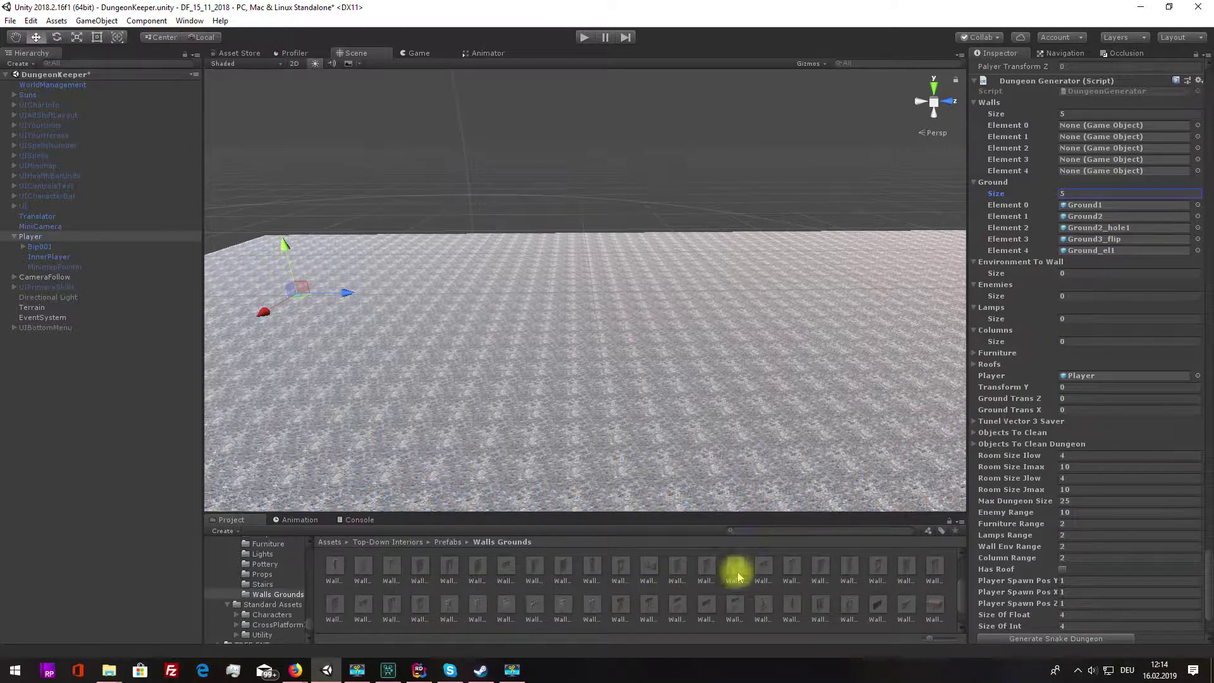
left_click_drag(734, 564, 1101, 127)
left_click_drag(907, 566, 1117, 138)
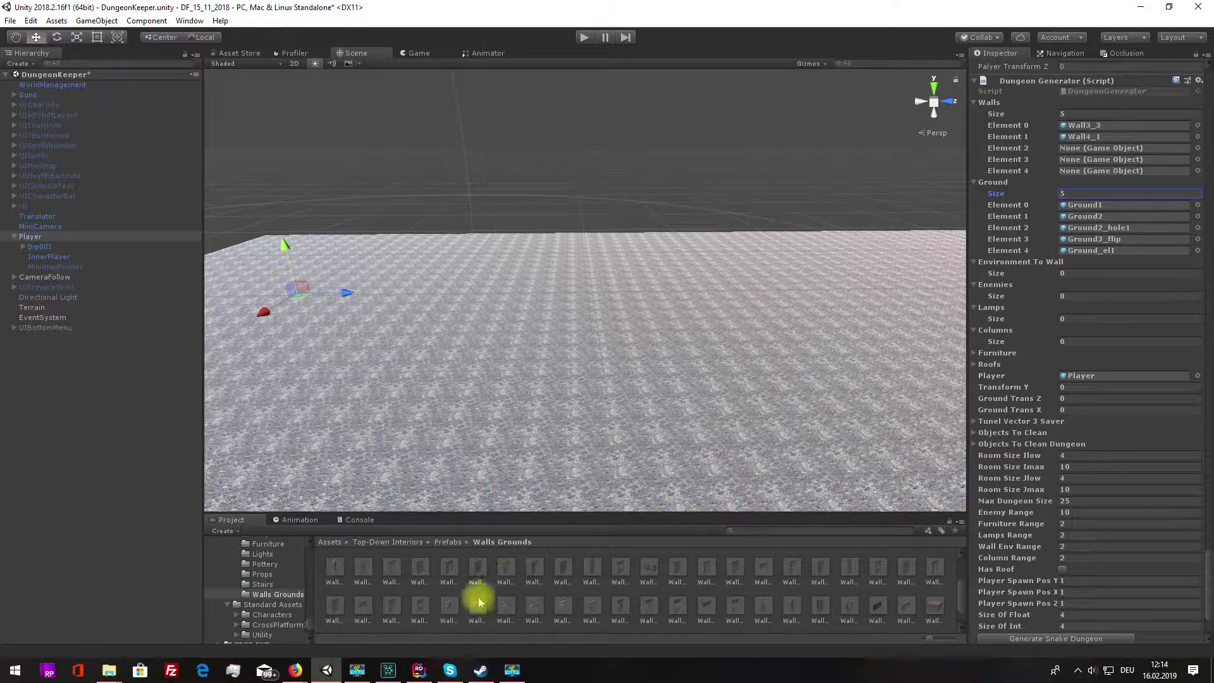
left_click_drag(422, 608, 1083, 160)
left_click_drag(475, 596, 1066, 171)
right_click_drag(474, 299, 444, 276)
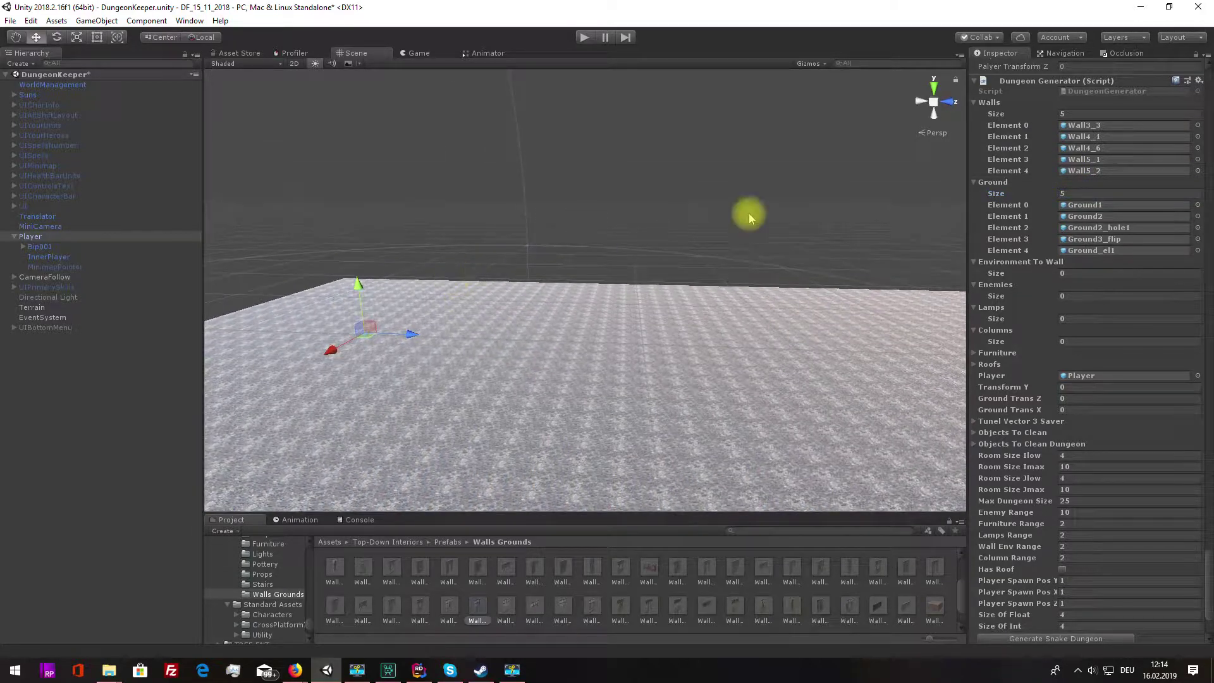
left_click(974, 182)
Step: Generate a snake dungeon, inspect it in the Scene view, then clear it
left_click(974, 102)
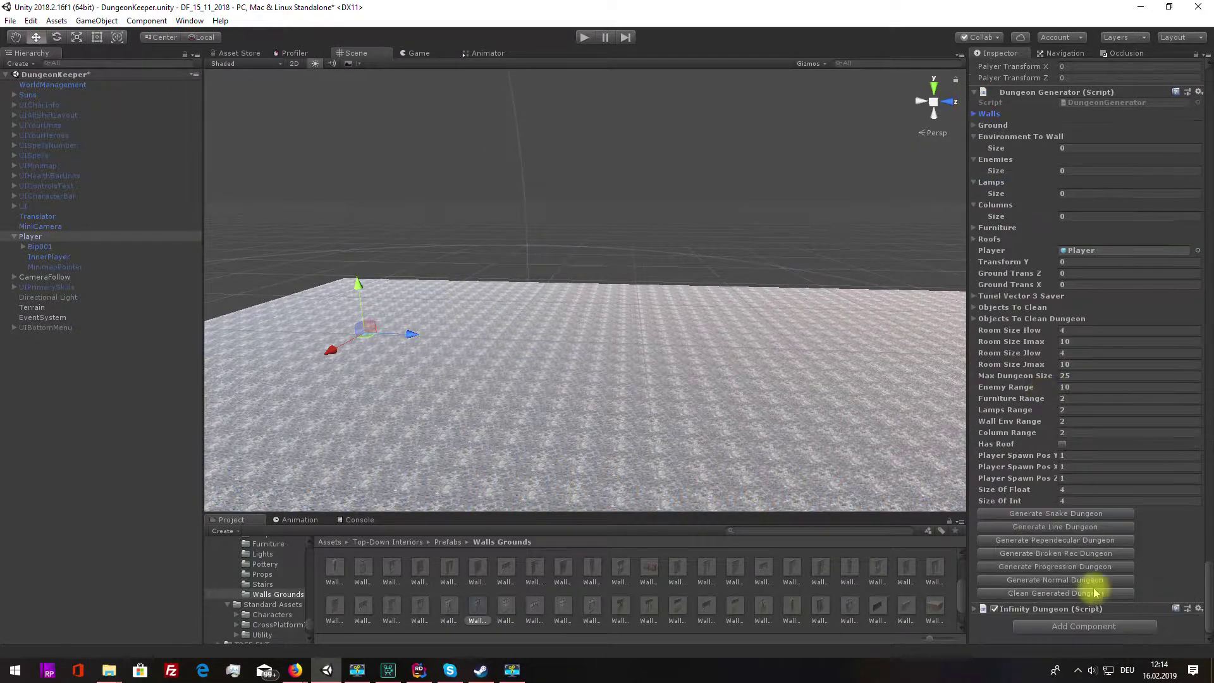
left_click(1052, 514)
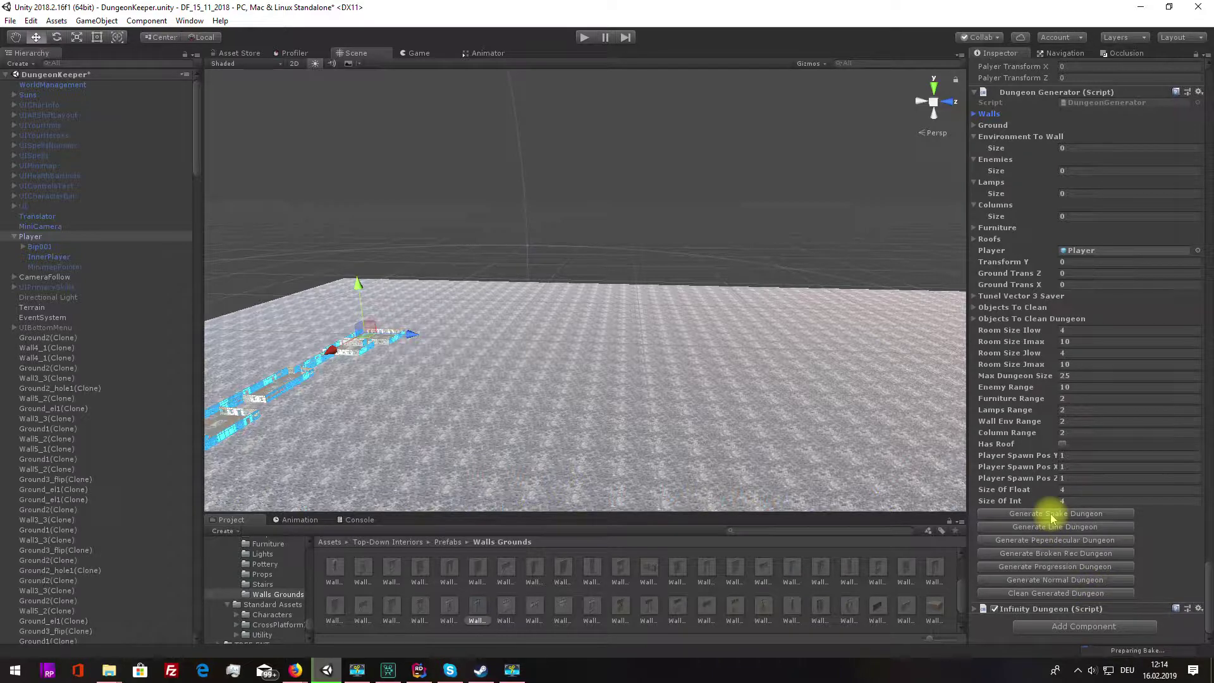
left_click_drag(577, 360, 557, 332, "alt")
right_click_drag(558, 332, 586, 309)
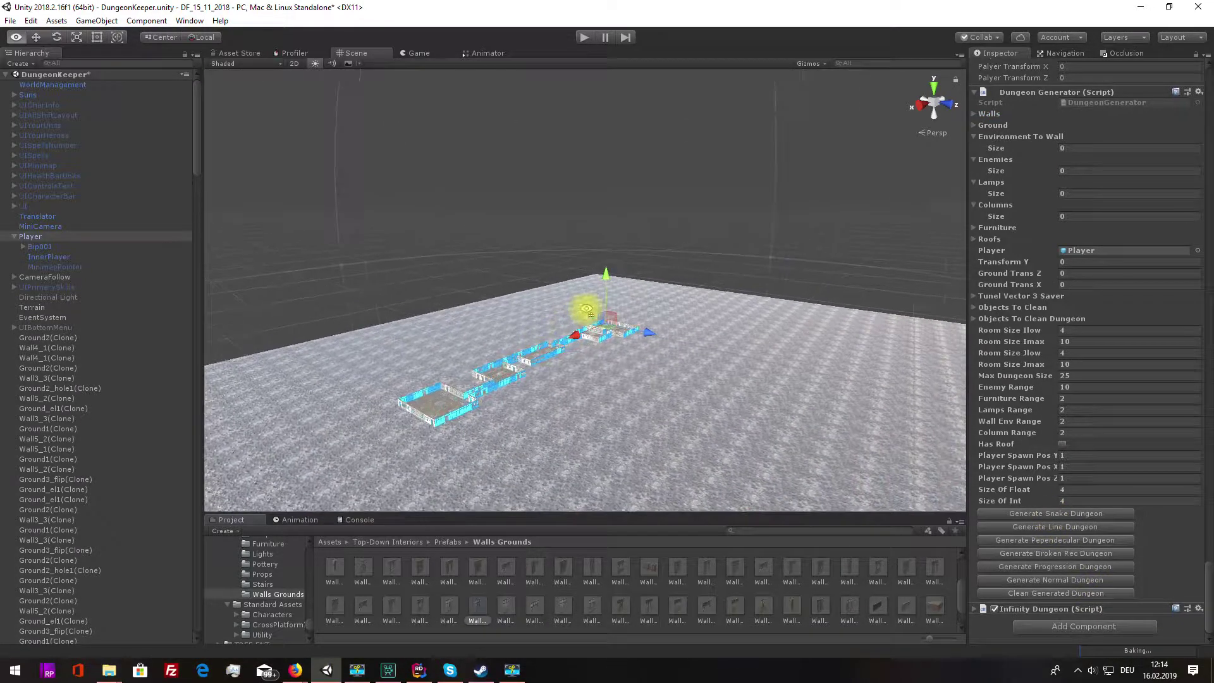
scroll(586, 308, "up", 5)
scroll(586, 309, "up", 1)
right_click_drag(659, 298, 595, 347)
scroll(627, 348, "up", 4)
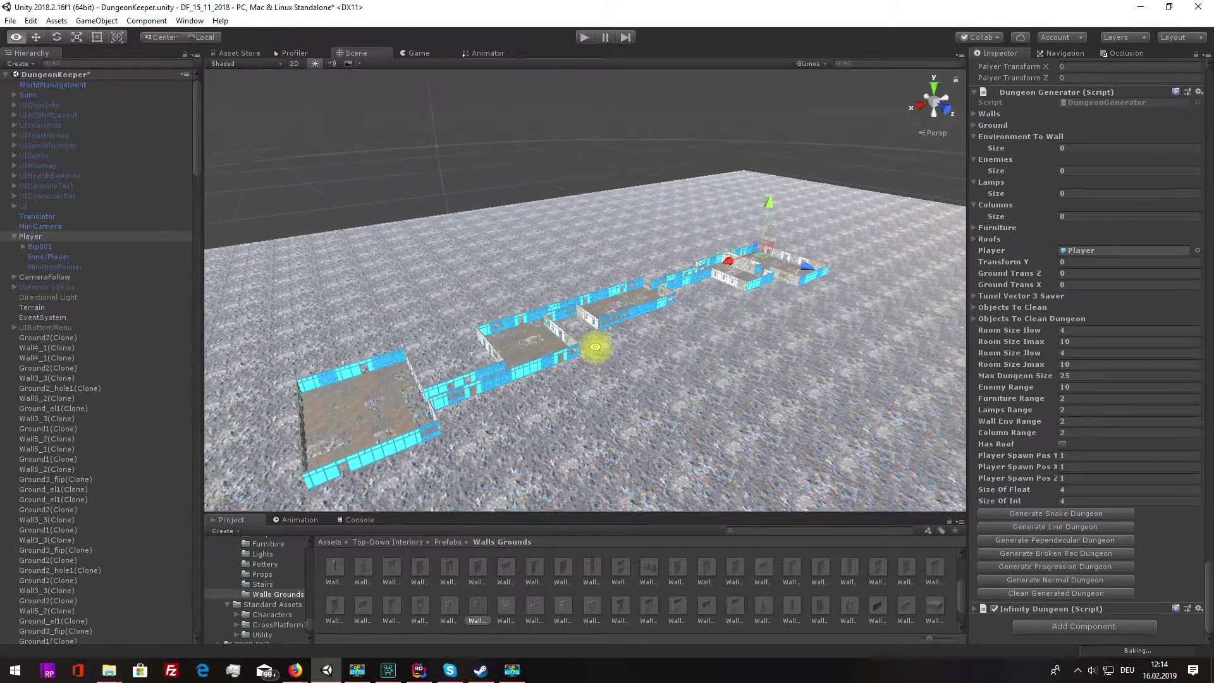
left_click(1034, 595)
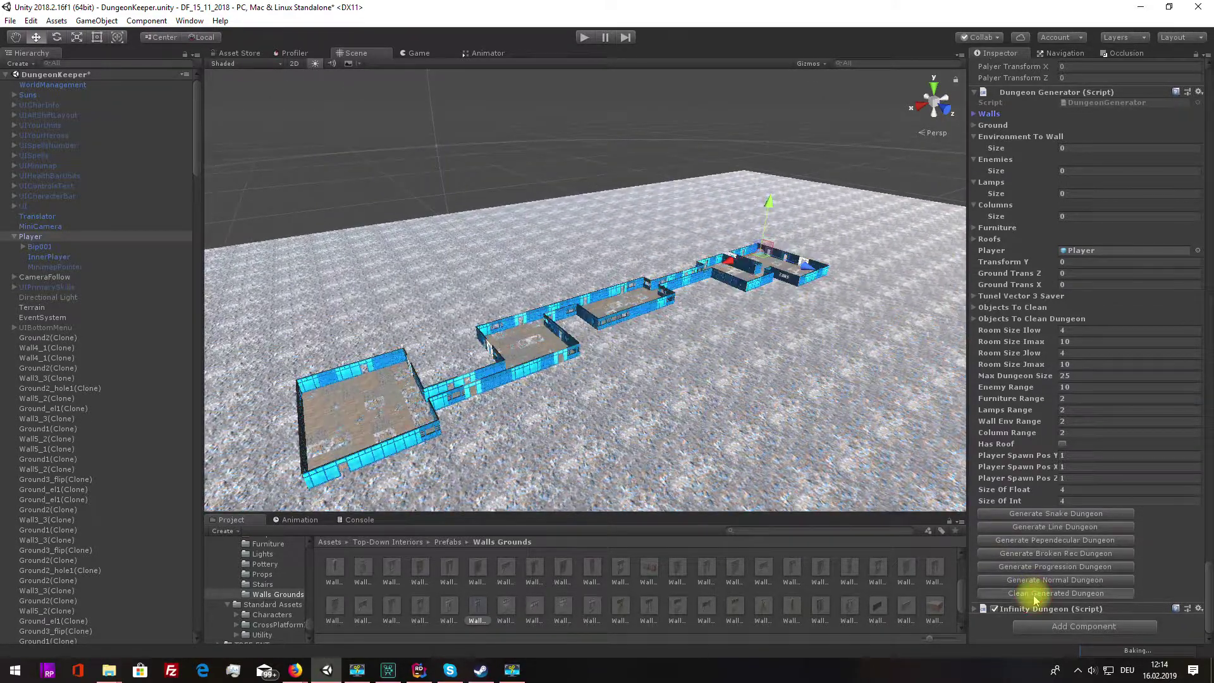
Step: Generate another snake dungeon, look across it, and clean it away
left_click(1047, 516)
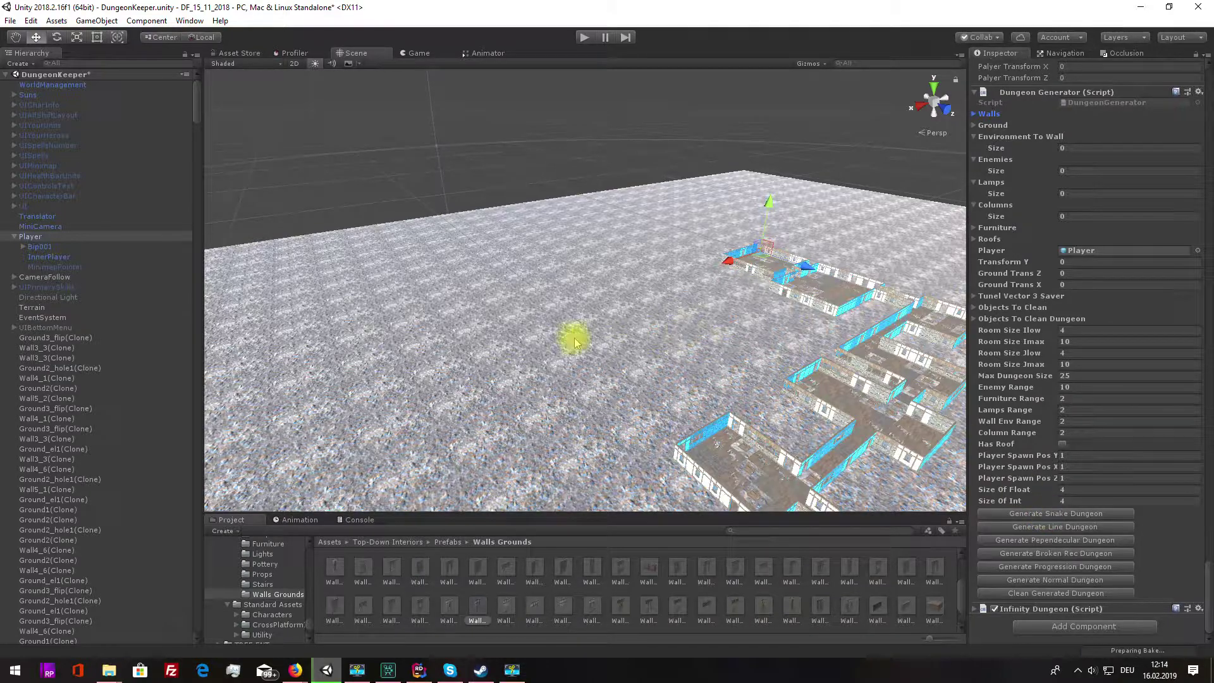
left_click_drag(575, 339, 814, 292, "alt")
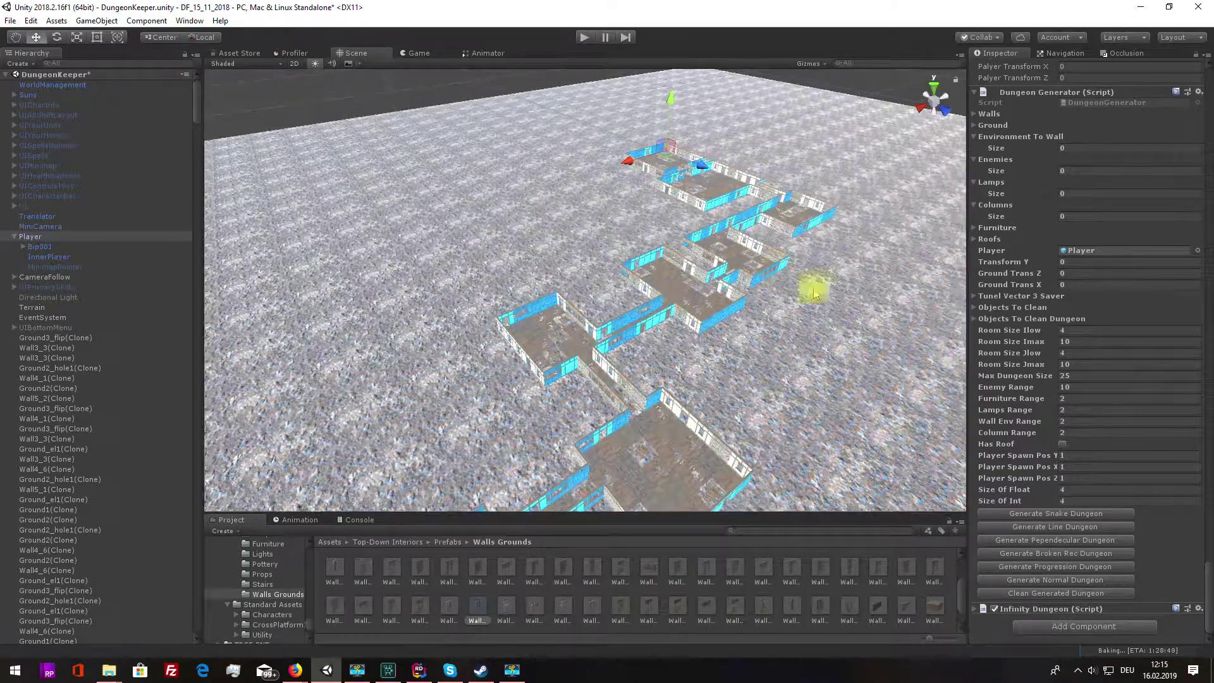
left_click(1076, 593)
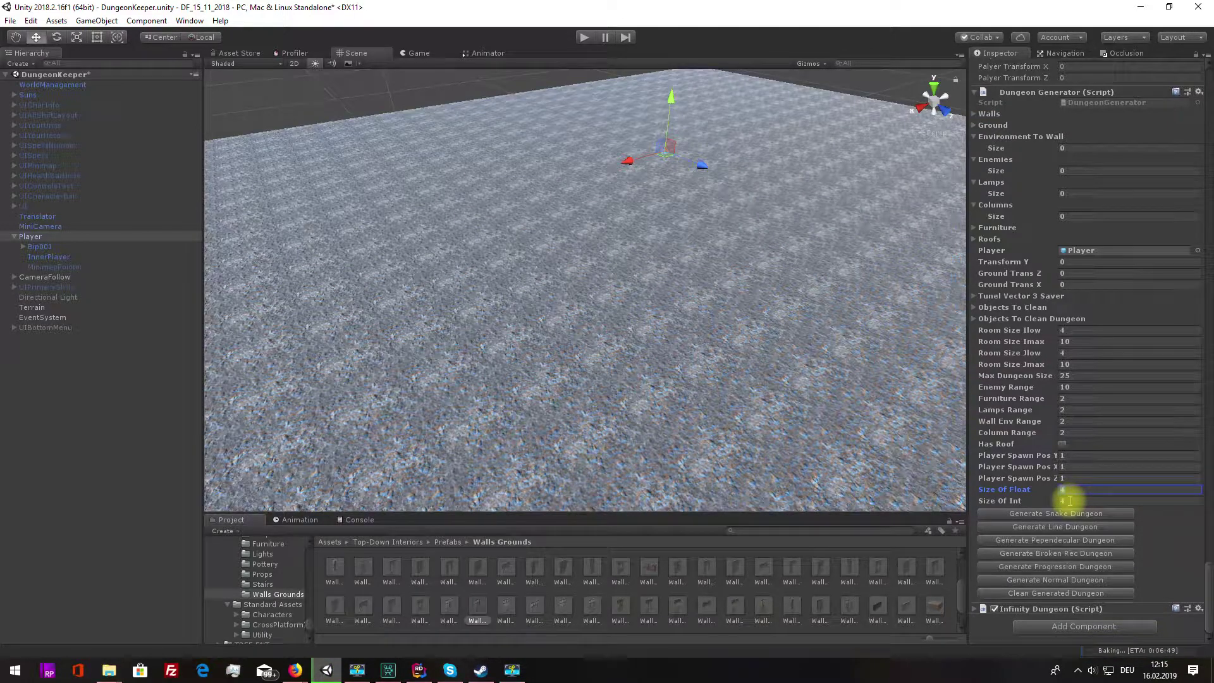
Step: Set Max Dungeon Size to 70
left_click(1069, 500)
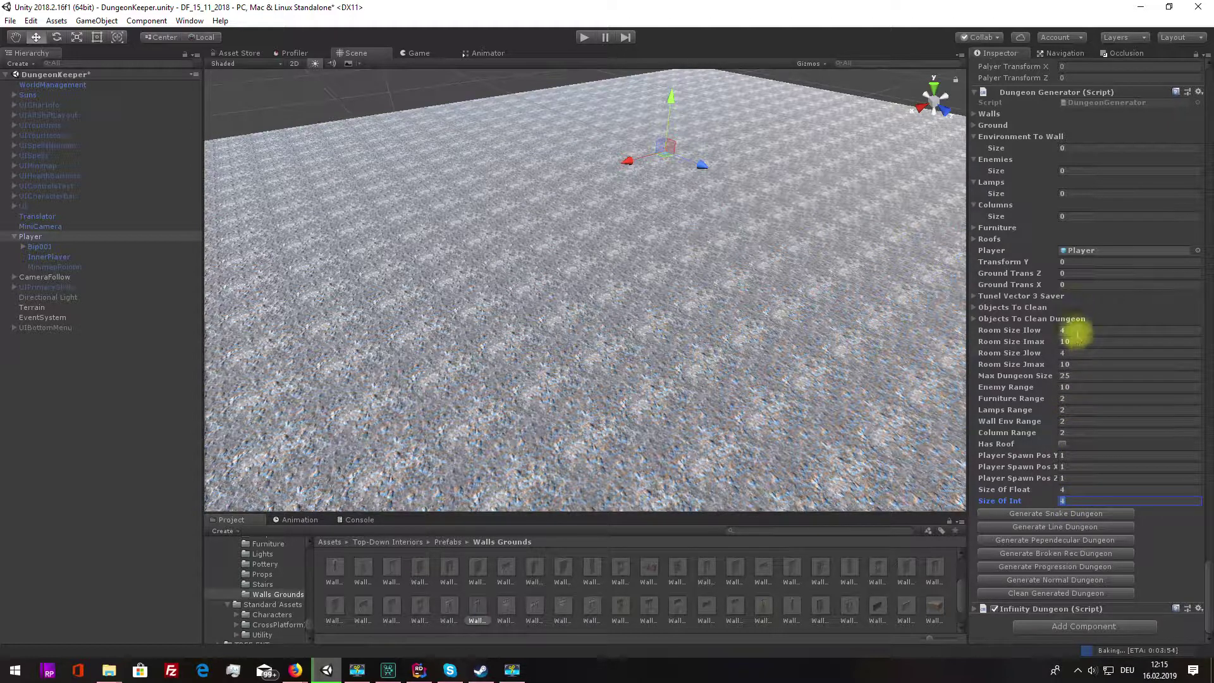
left_click(1077, 332)
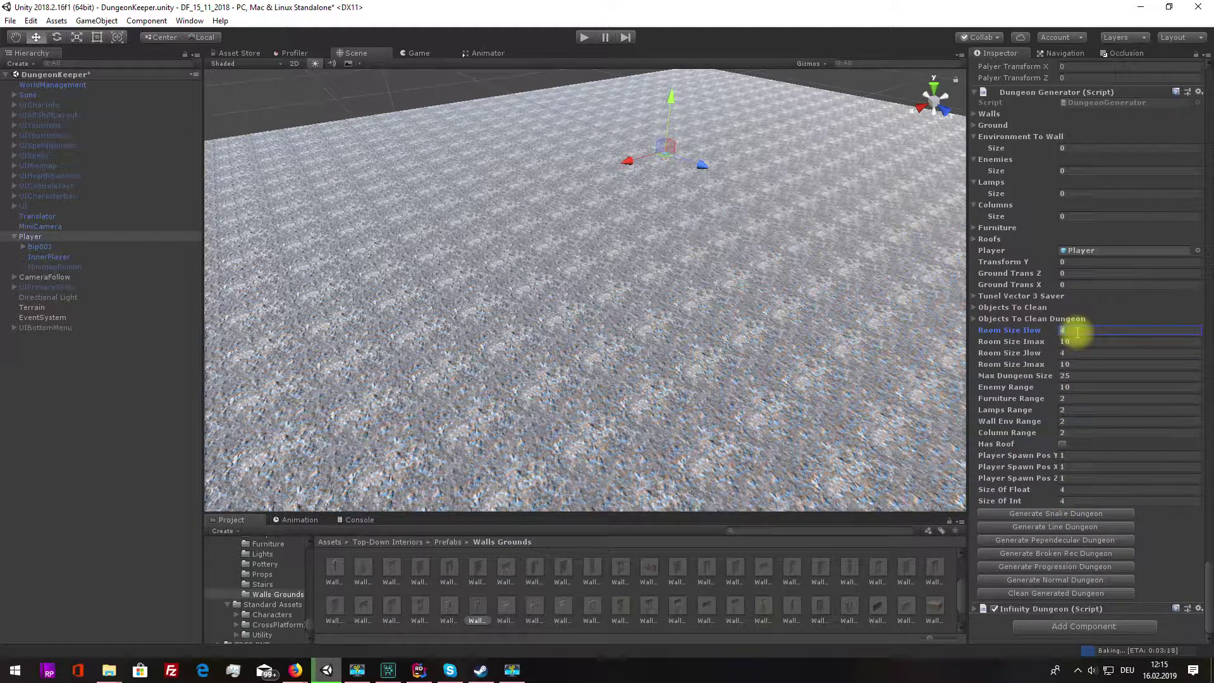
left_click(1080, 376)
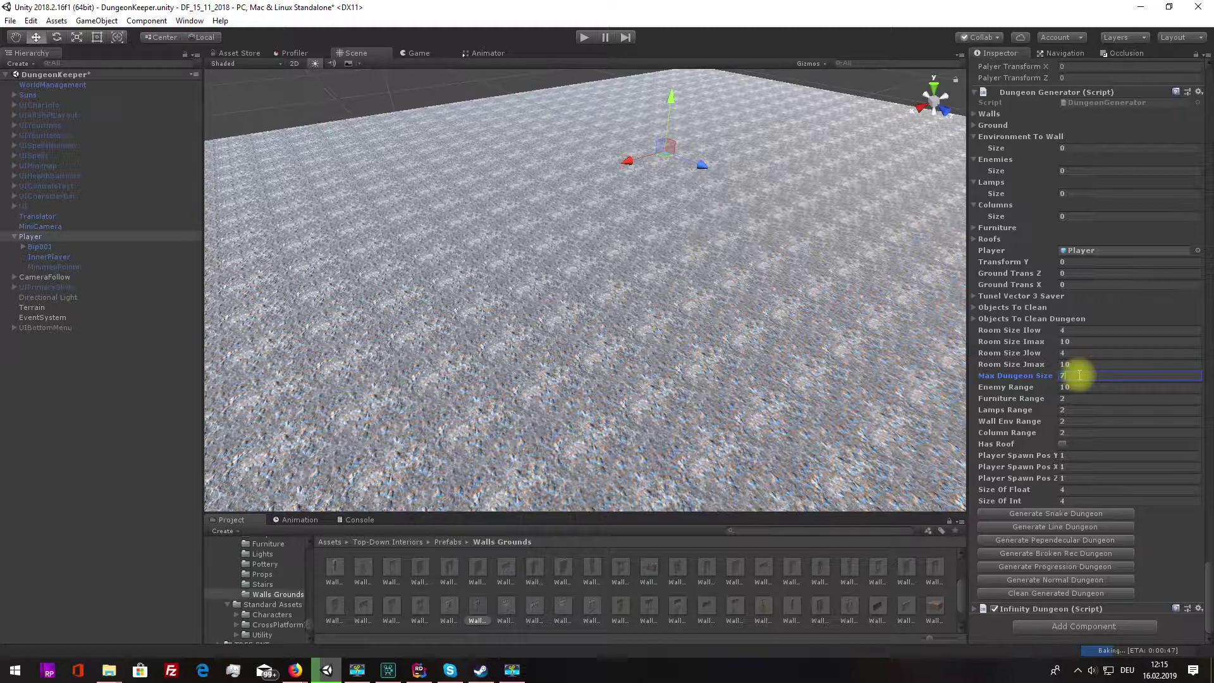
left_click(1063, 331)
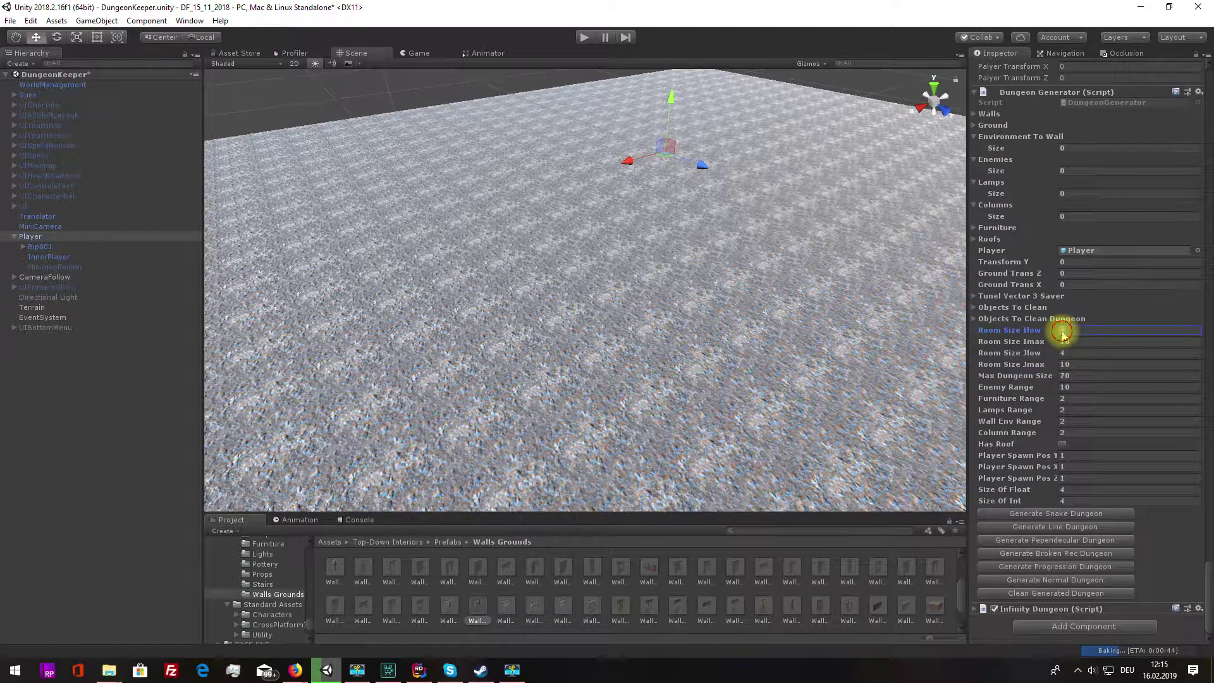
Step: Set room sizes Ilow/Jlow 14 and Imax/Jmax 25, then generate a snake dungeon
type("14")
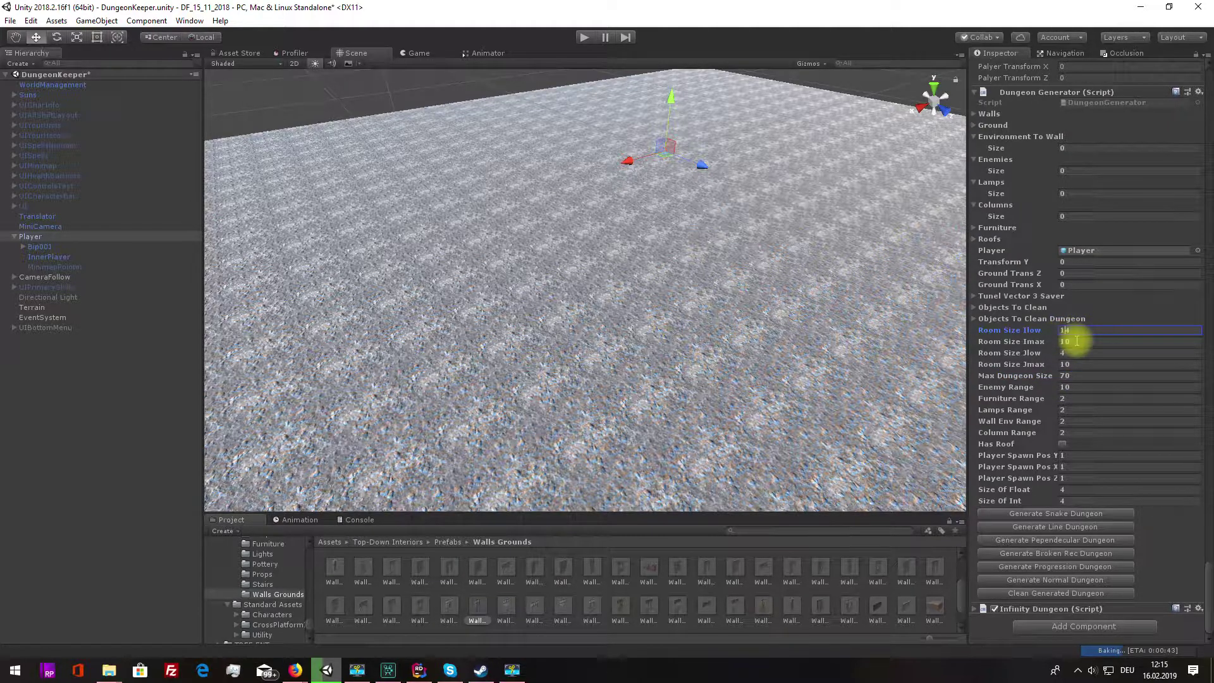
left_click(1077, 341)
type("25")
left_click(1074, 353)
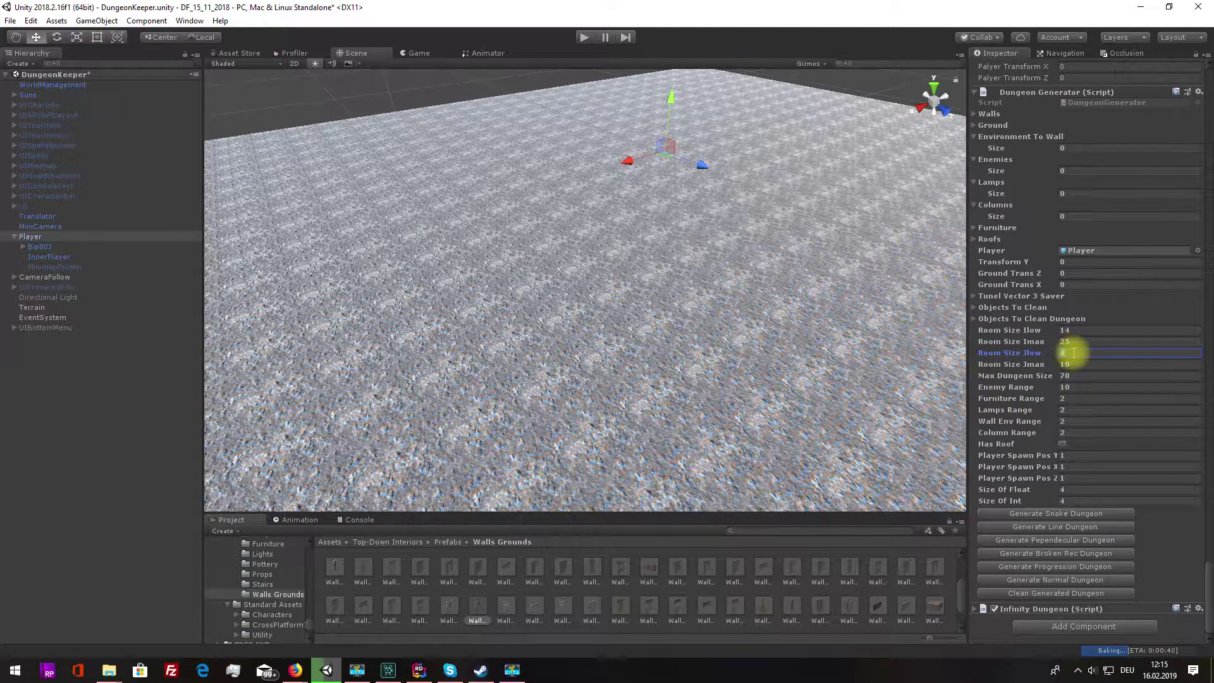
type("1")
left_click(1071, 365)
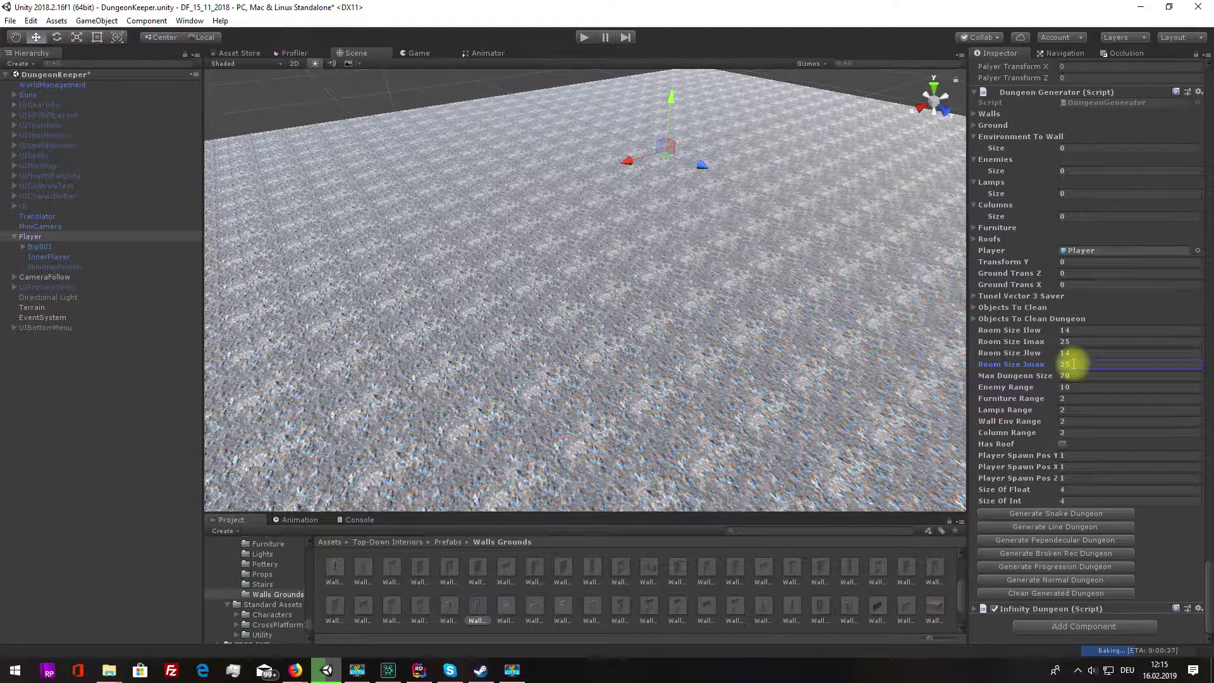
left_click(1055, 515)
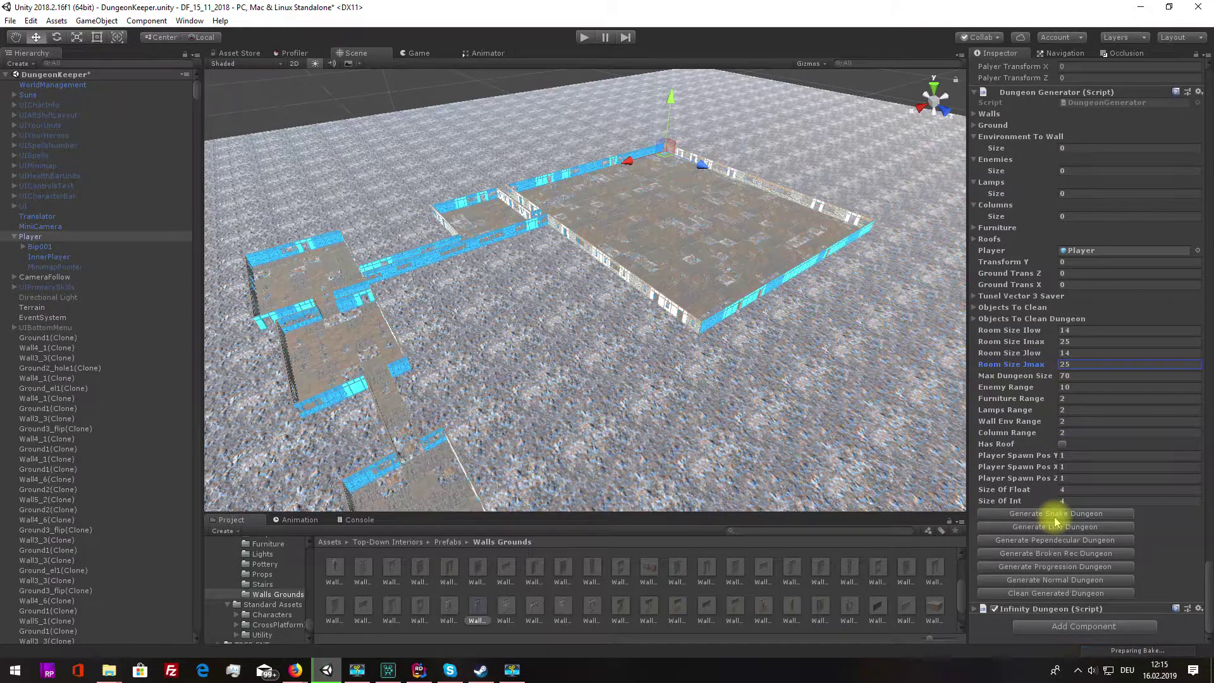
Step: Look over the larger-room snake dungeon, then clear it
right_click_drag(824, 337, 445, 346)
right_click_drag(772, 271, 949, 213)
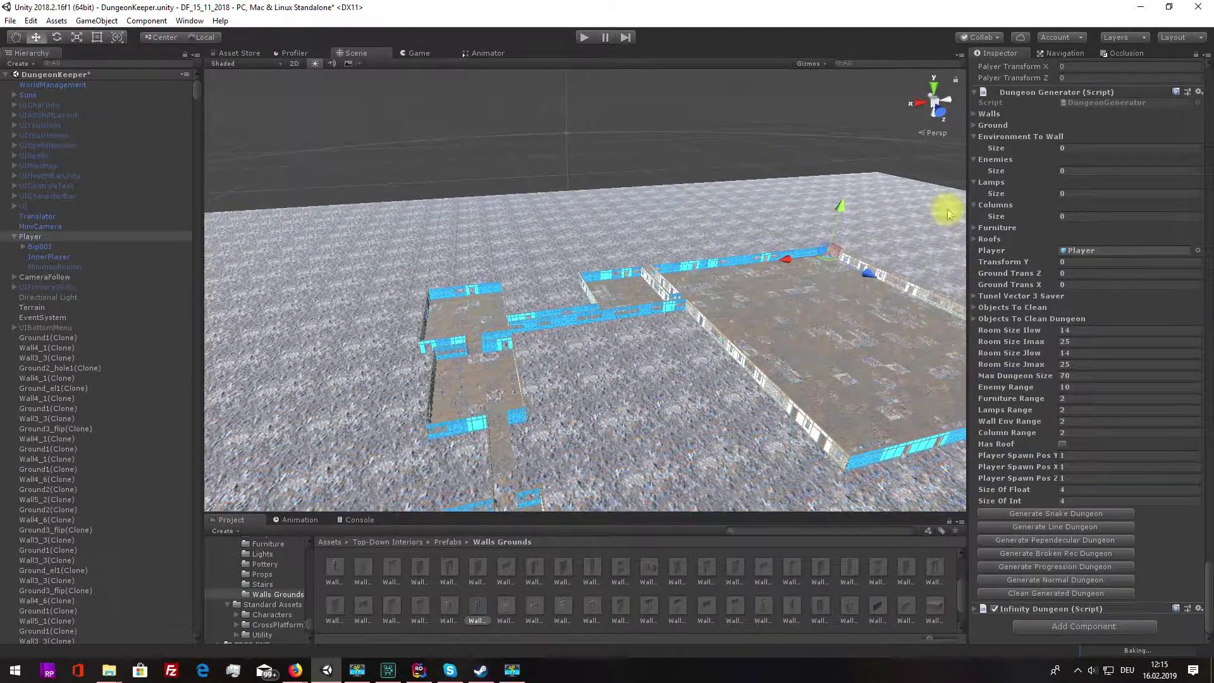
left_click(1044, 594)
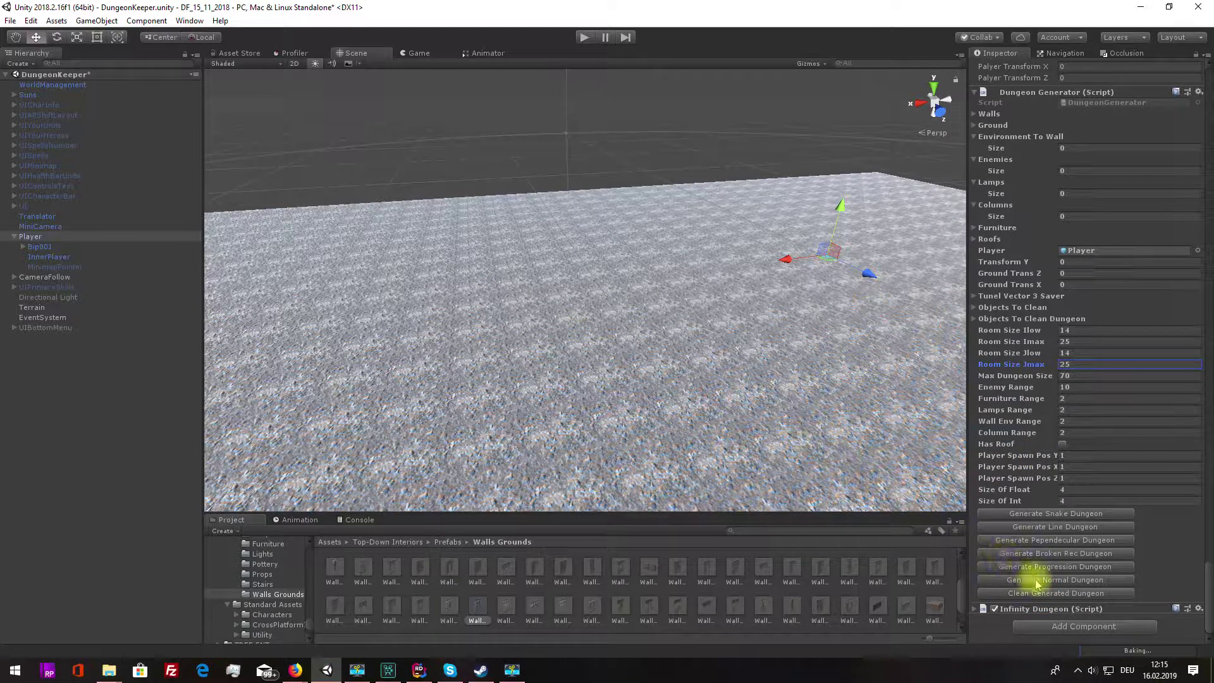
Step: Generate a normal dungeon, inspect it, then clean it away
left_click(1040, 580)
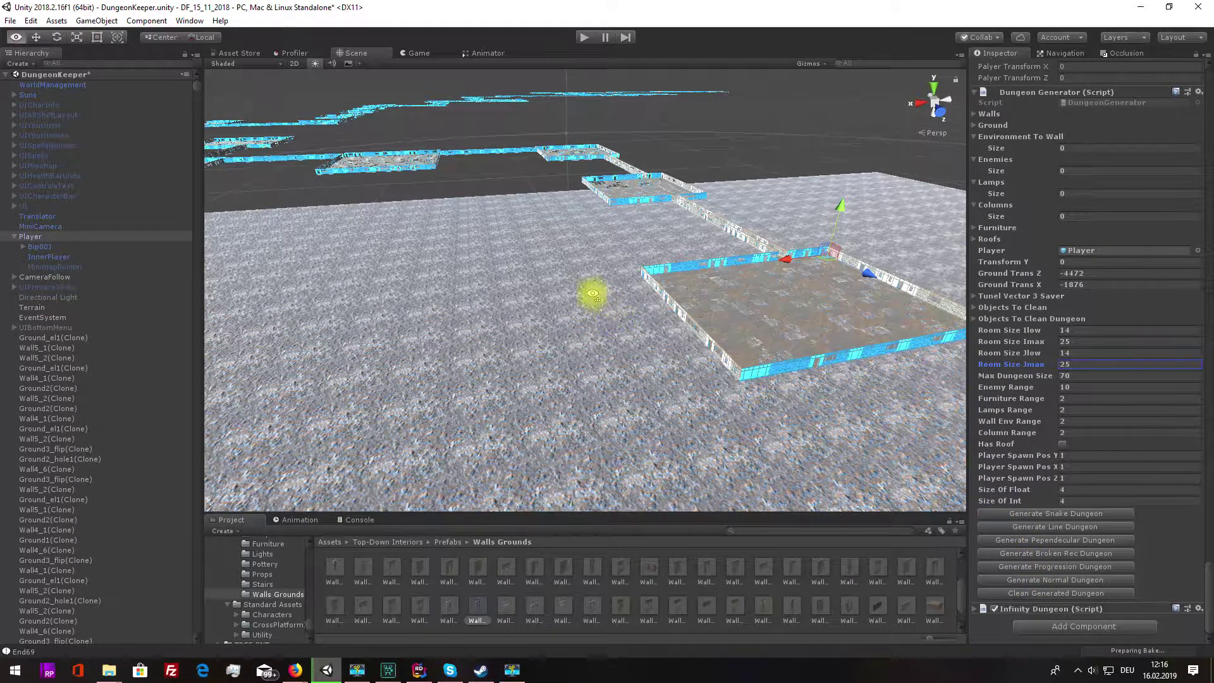
right_click_drag(585, 272, 583, 267)
left_click_drag(582, 265, 565, 251, "alt")
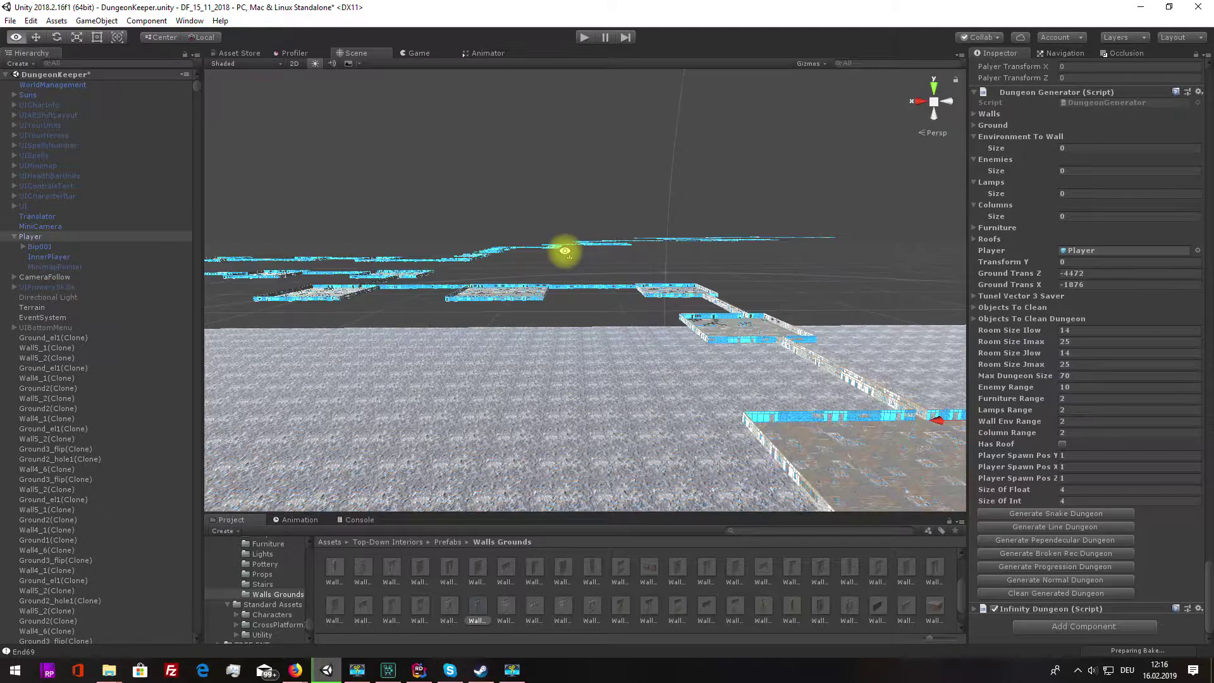
left_click(1037, 593)
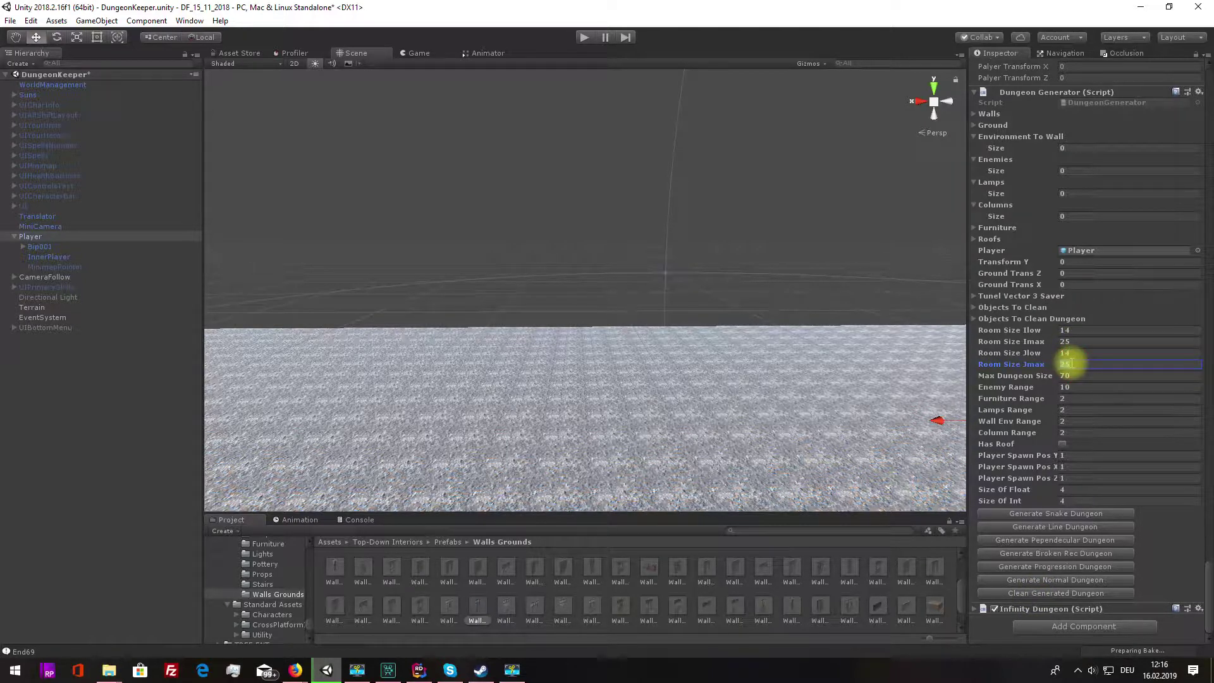
Step: Set Room Size Jlow and Ilow to 4, Imax to 10, and Max Dungeon Size to 25
left_click(1071, 352)
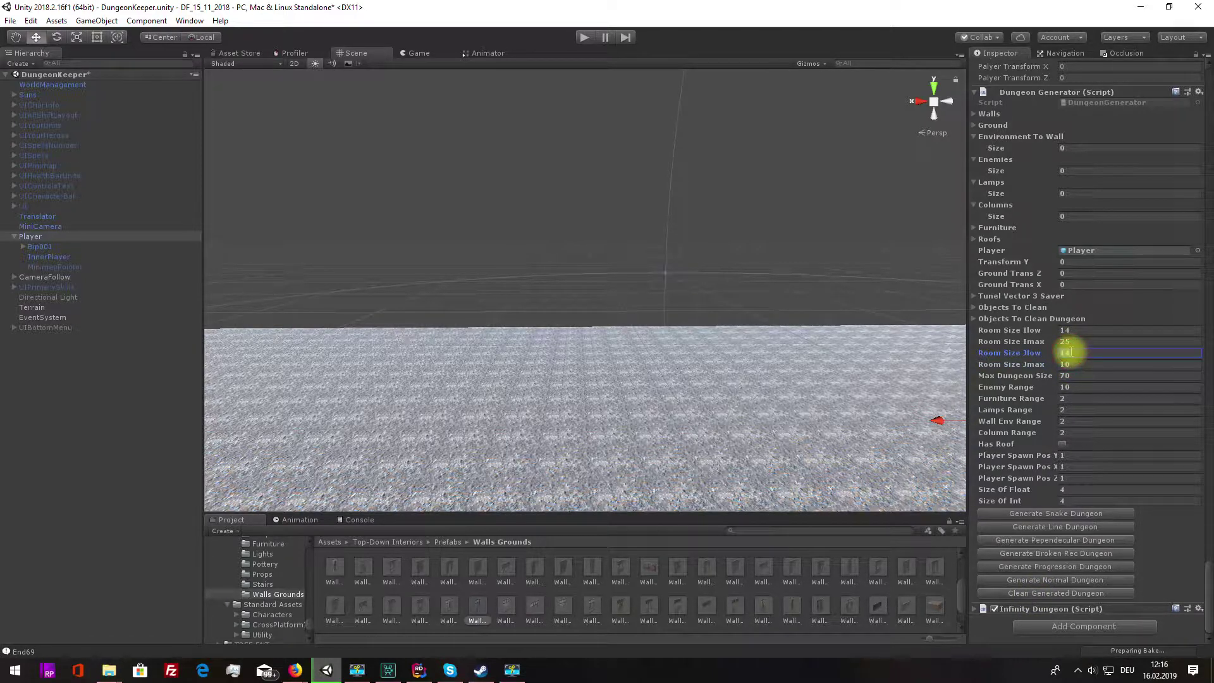
type("4")
left_click(1073, 342)
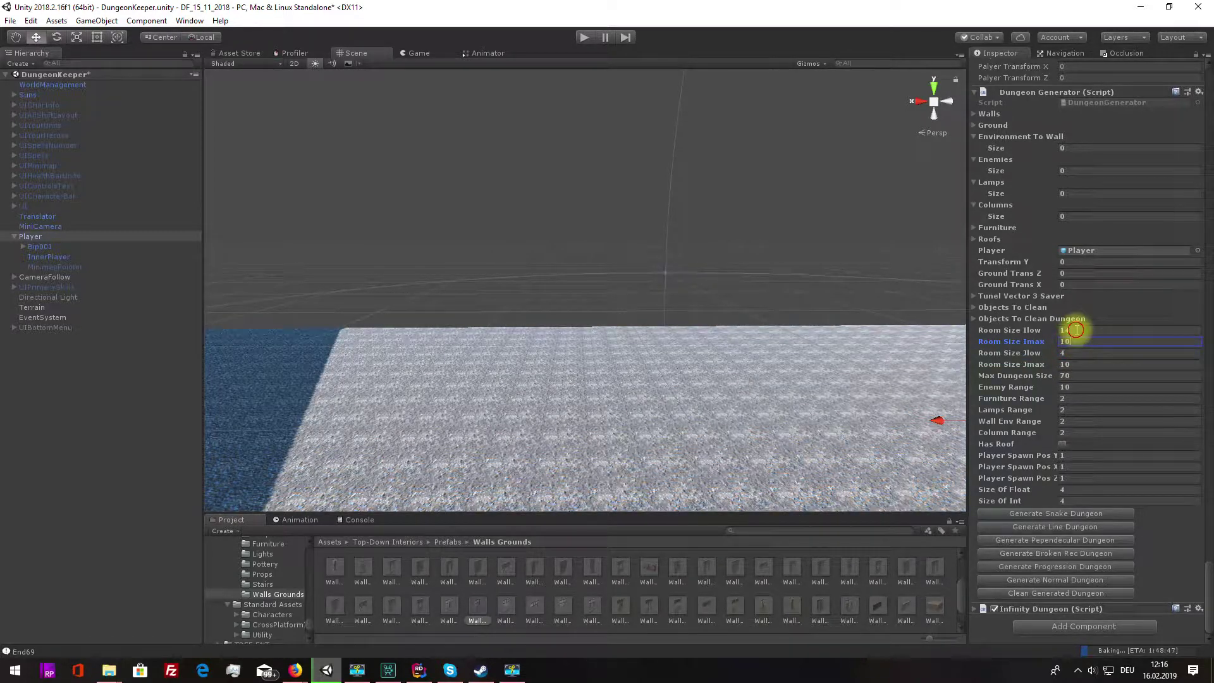
left_click(1077, 329)
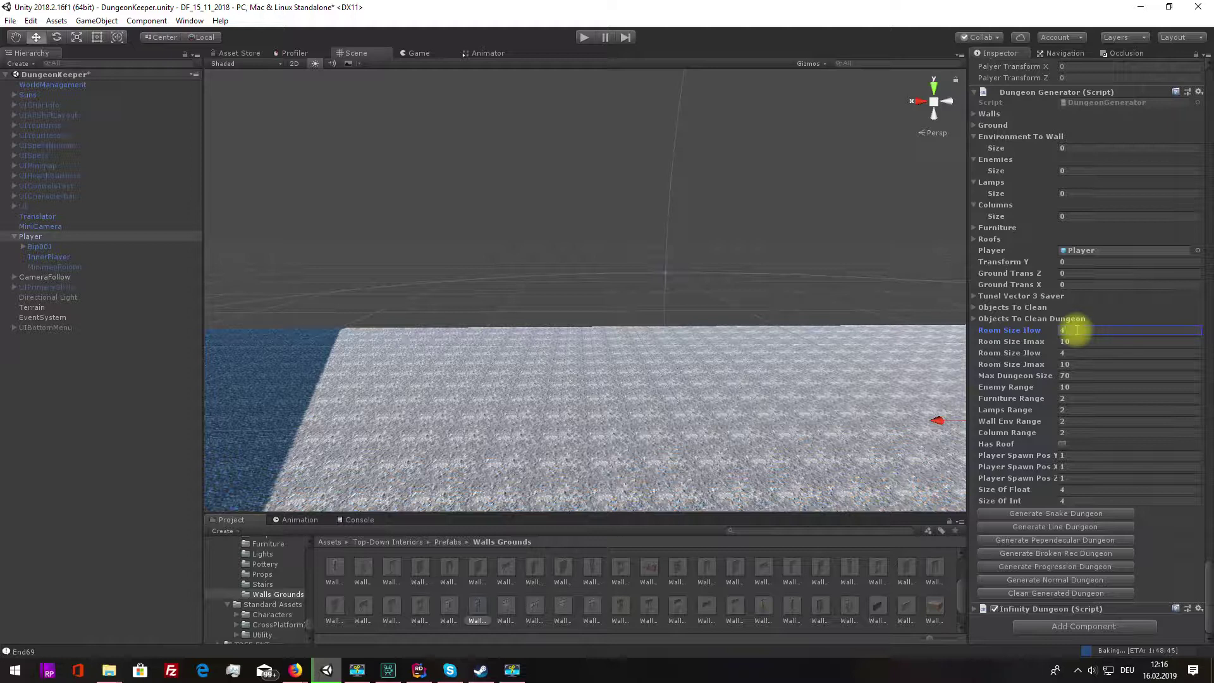
type("4")
left_click(1076, 376)
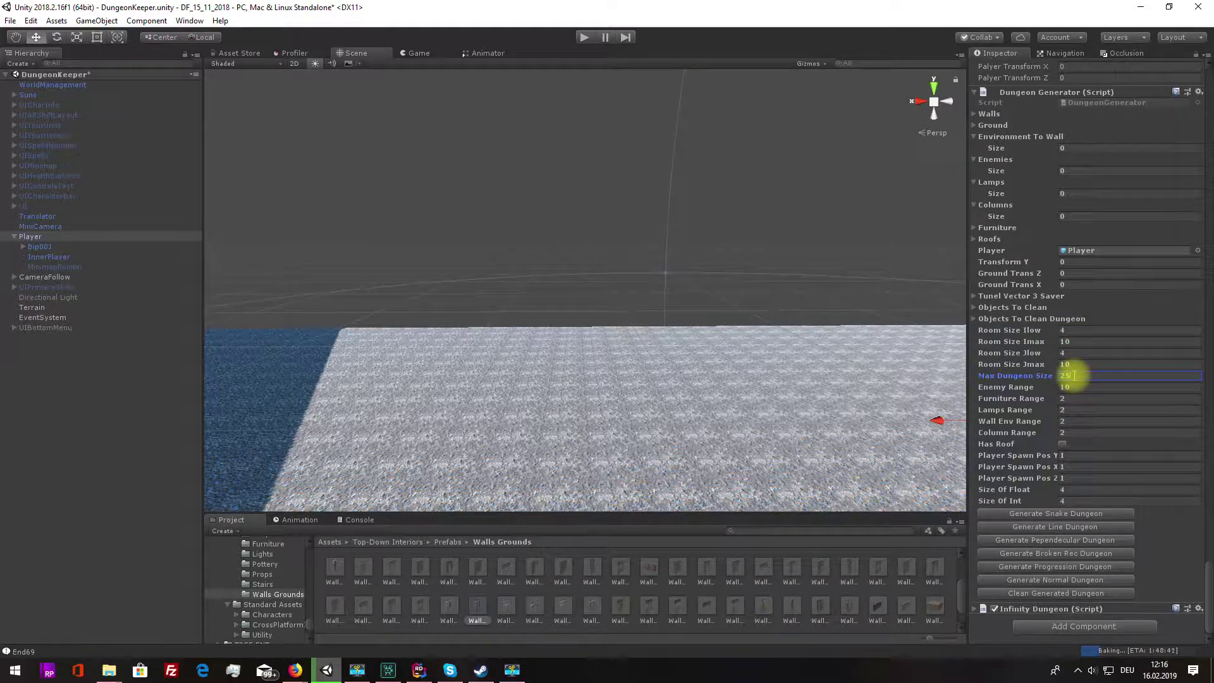
right_click_drag(780, 306, 884, 353)
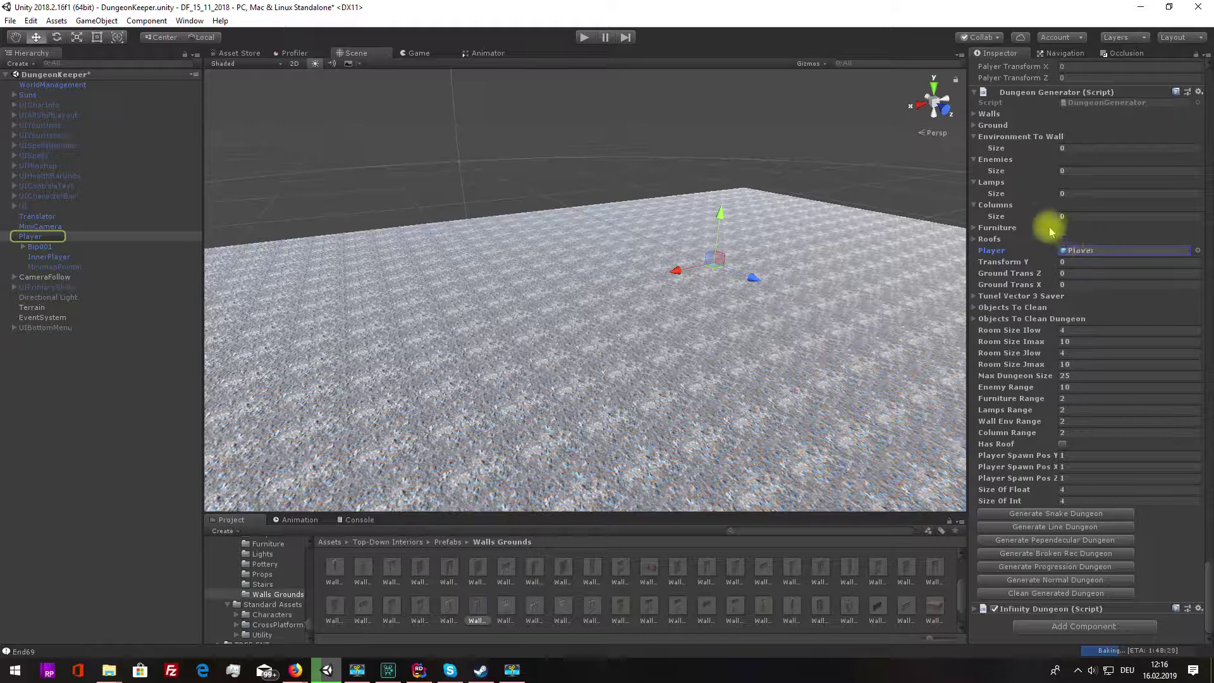
Step: Leave Enemies empty and give the Lamps list two slots
left_click(976, 159)
left_click(973, 170)
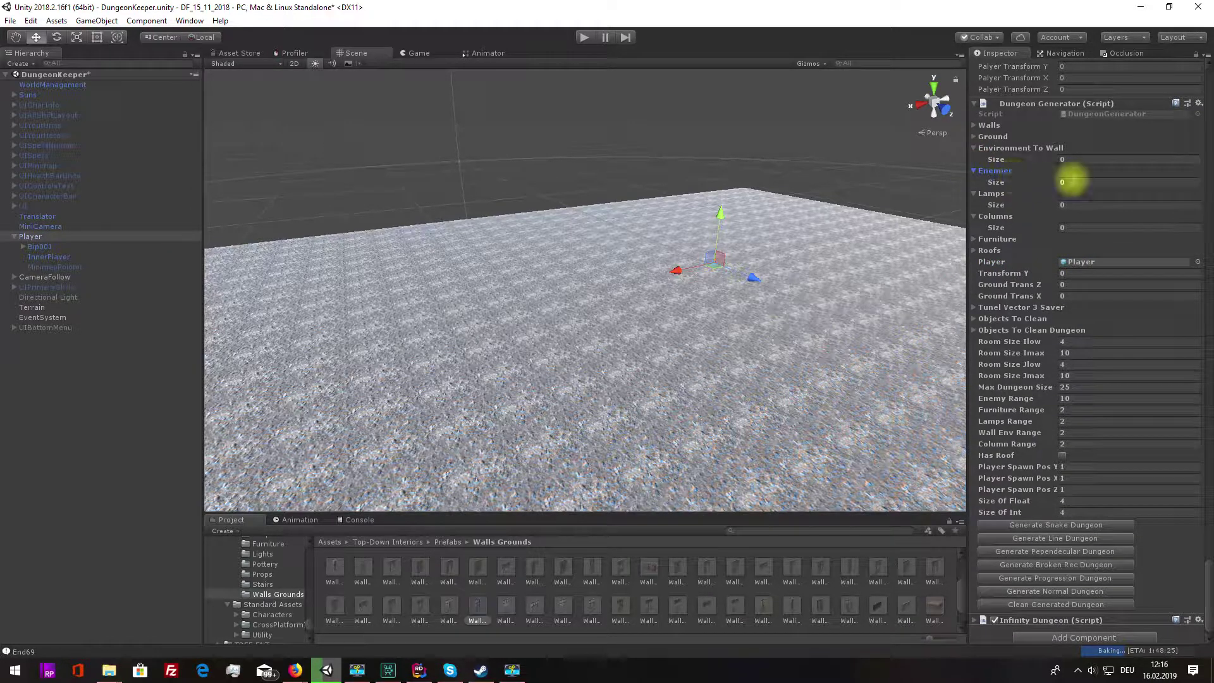
left_click(1081, 184)
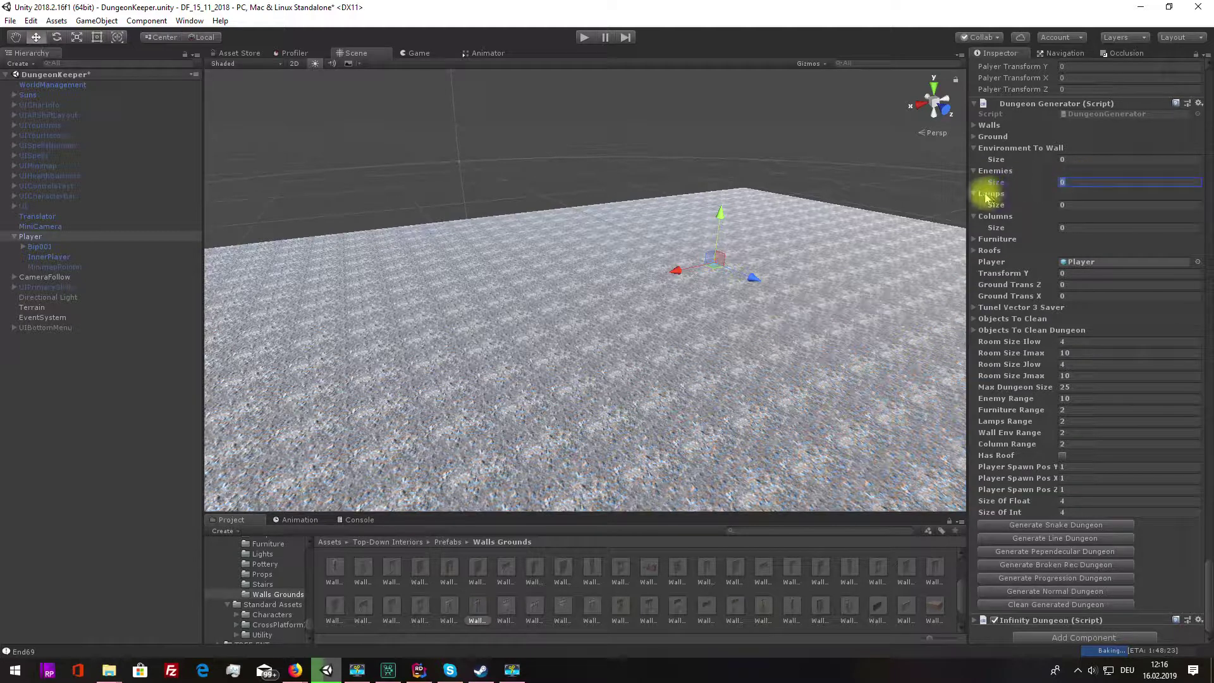
left_click(1066, 205)
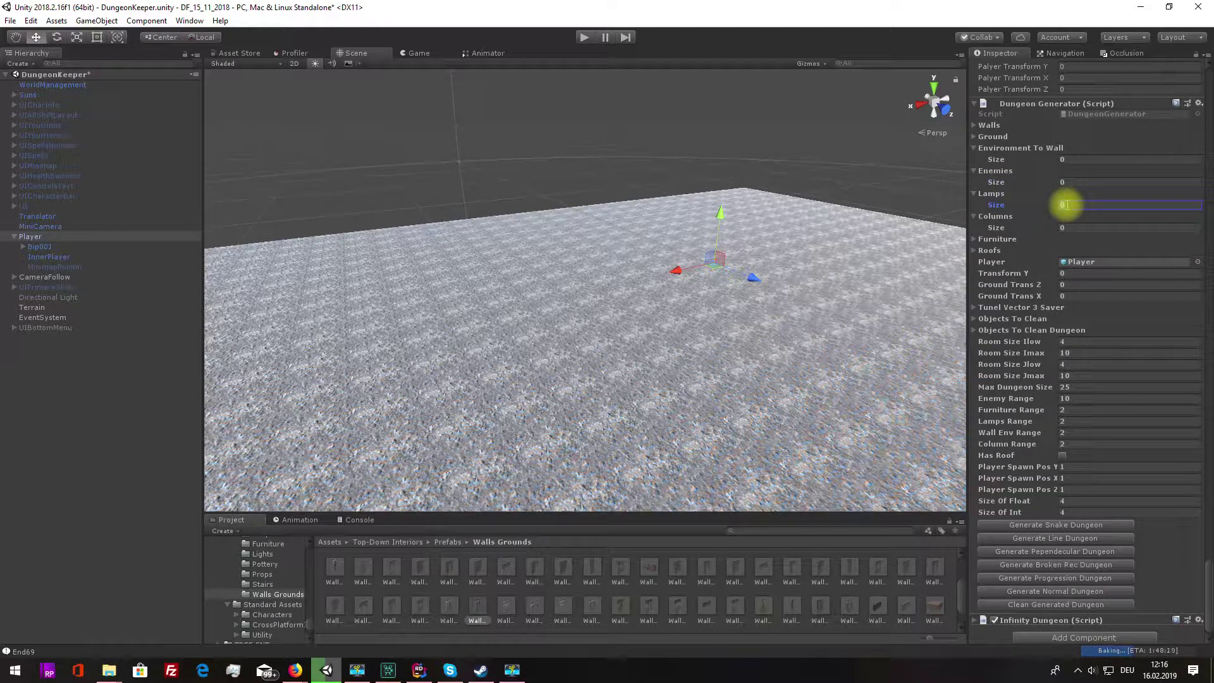
type("2")
key("Return")
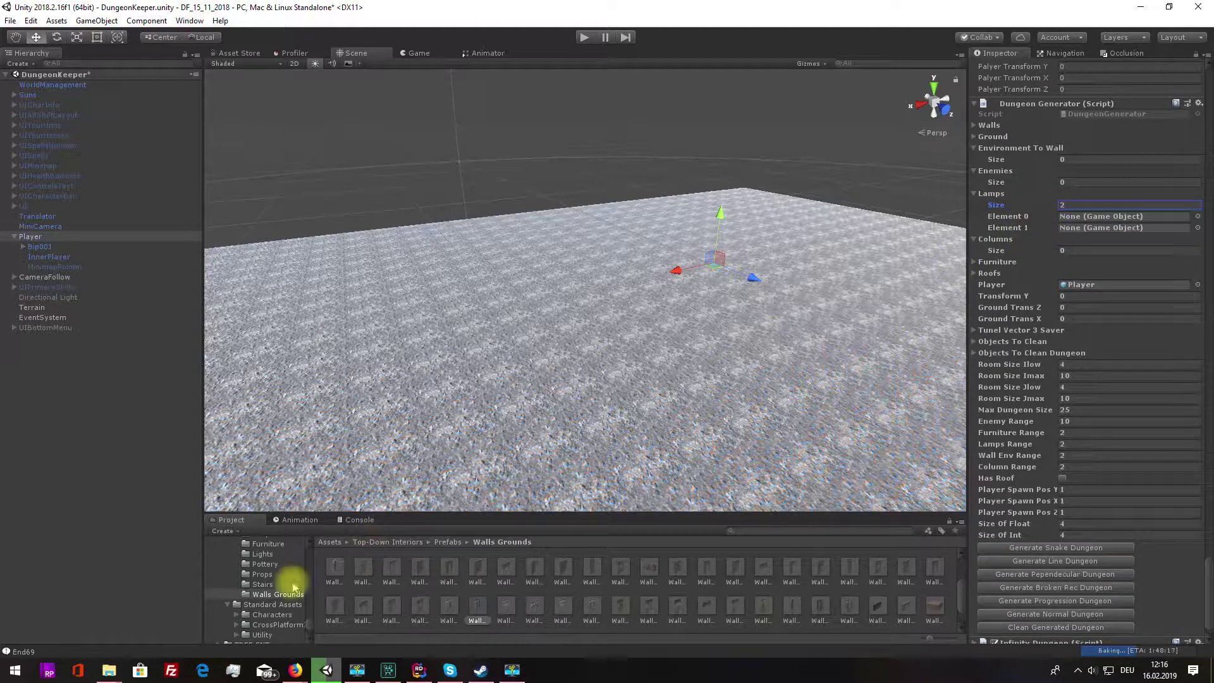
Step: Assign the Torch1 prefab from Lights to both Lamps elements
scroll(286, 583, "up", 3)
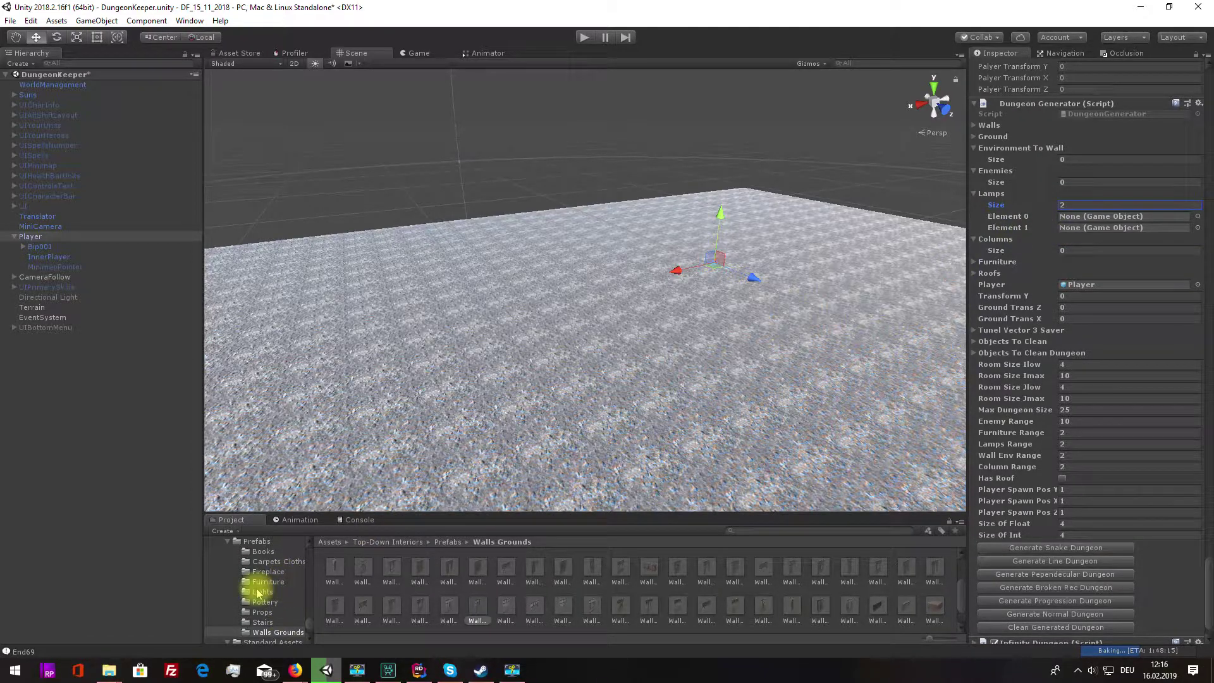
left_click(258, 592)
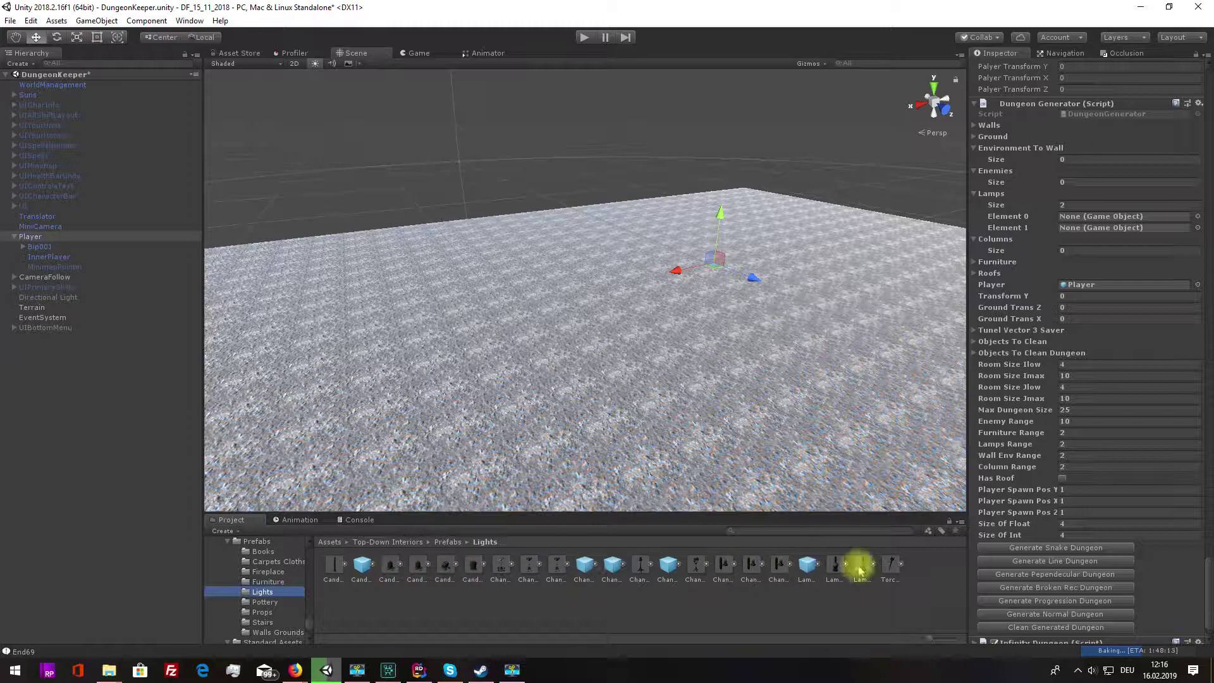
left_click(890, 566)
left_click_drag(889, 566, 1082, 218)
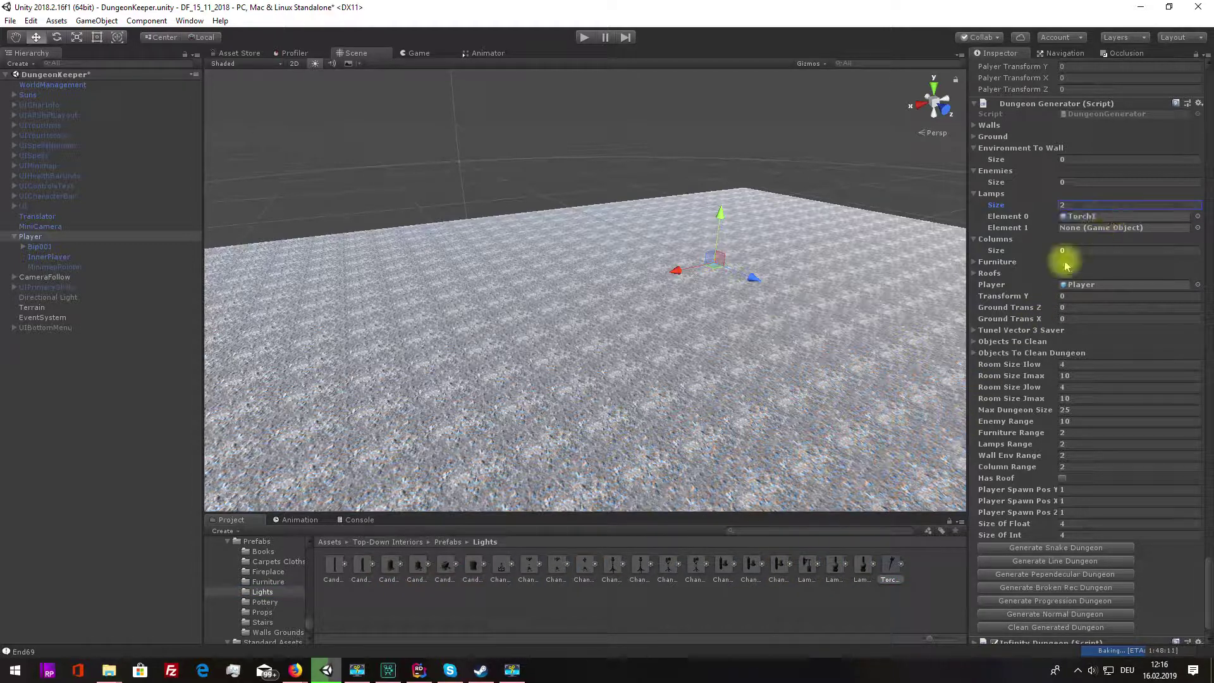
left_click(891, 565)
left_click_drag(892, 566, 1128, 229)
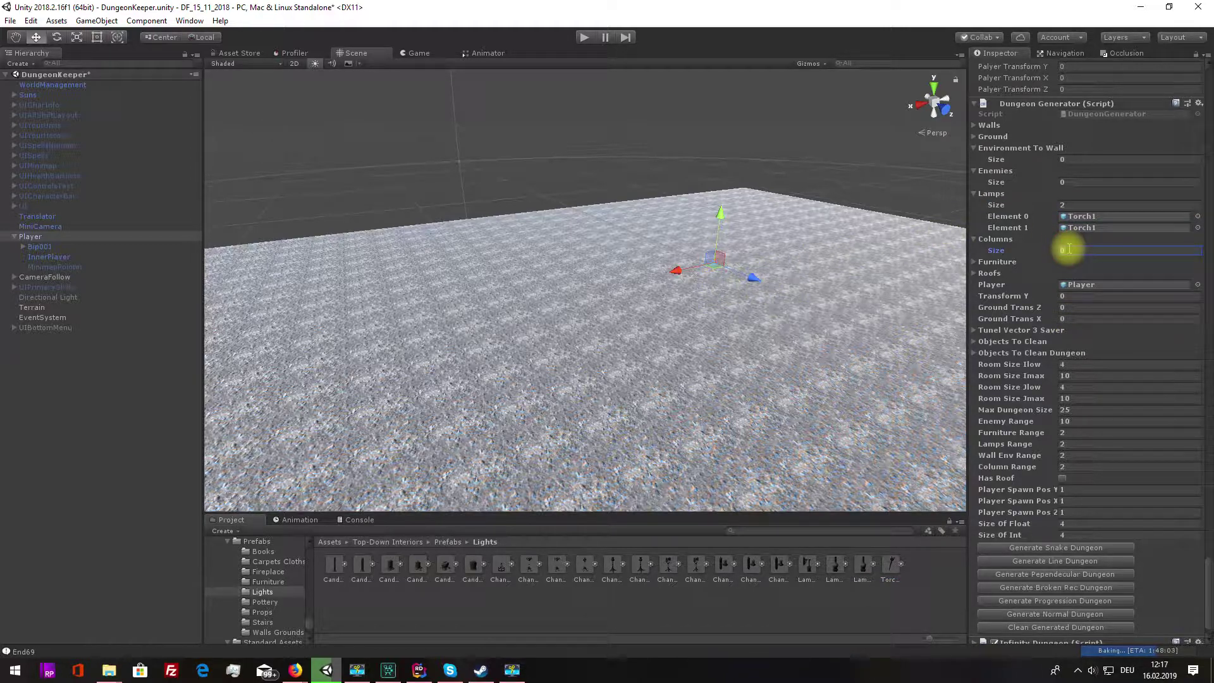
Step: Confirm two Columns slots and assign Pillar9 and Pillar118 from Walls Grounds
key("Return")
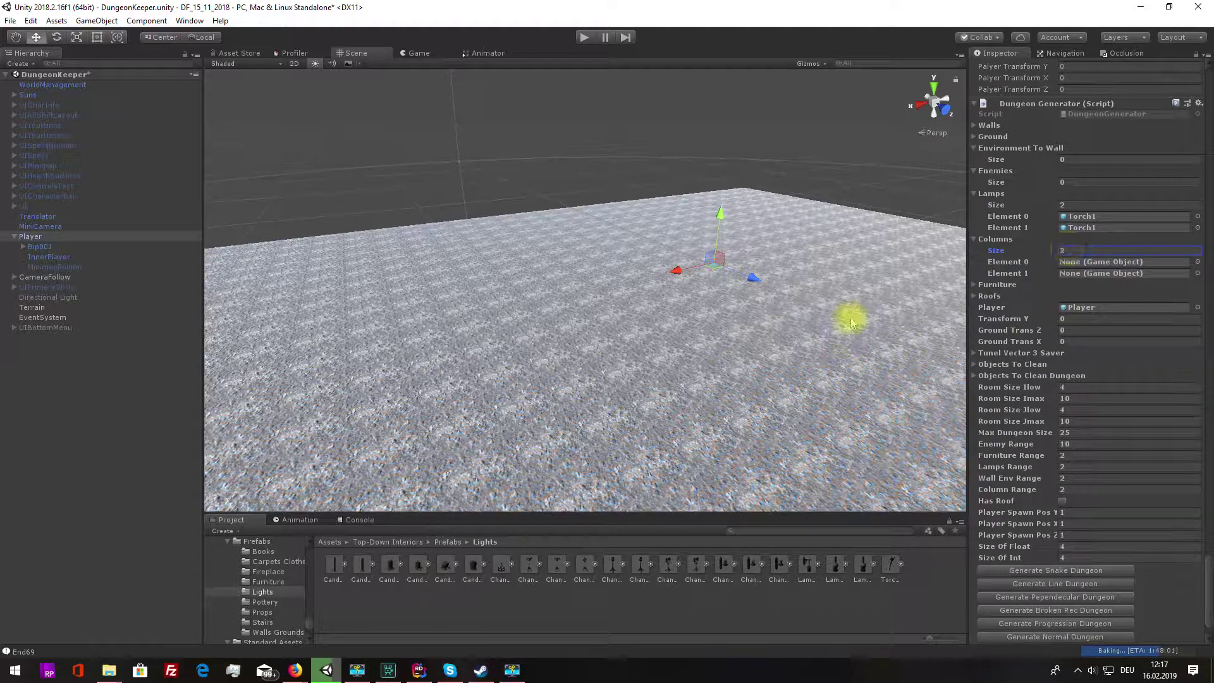
left_click(271, 632)
left_click_drag(628, 609, 1106, 265)
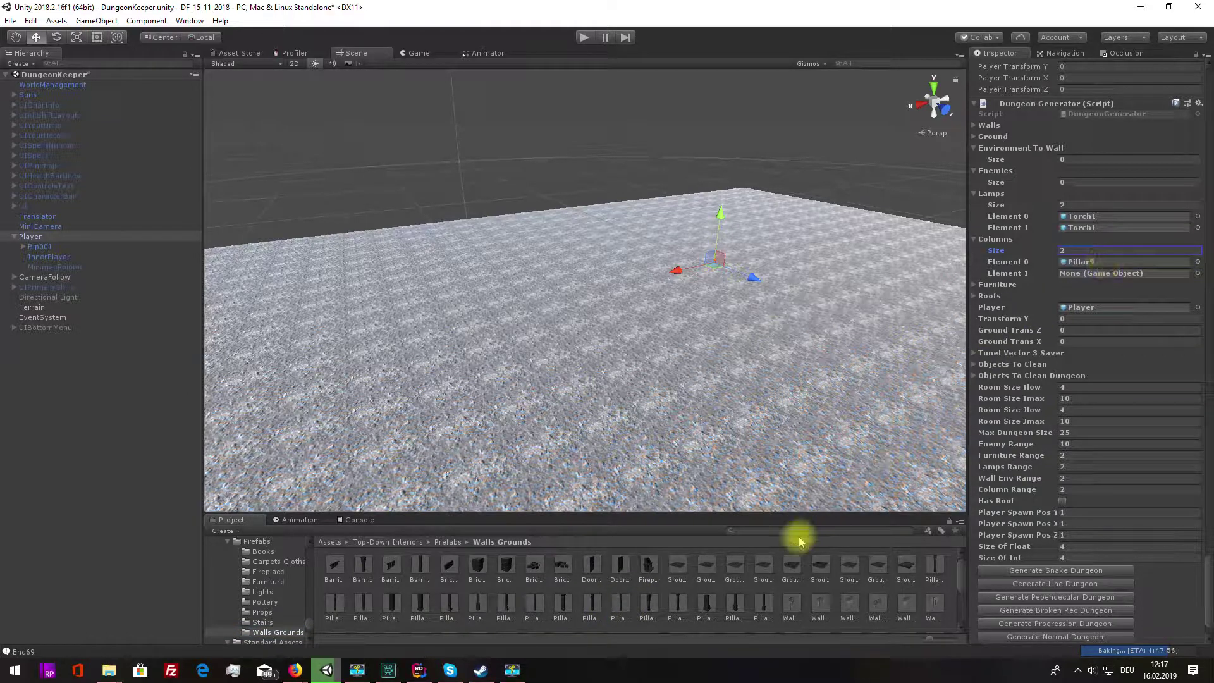
left_click_drag(763, 607, 1128, 280)
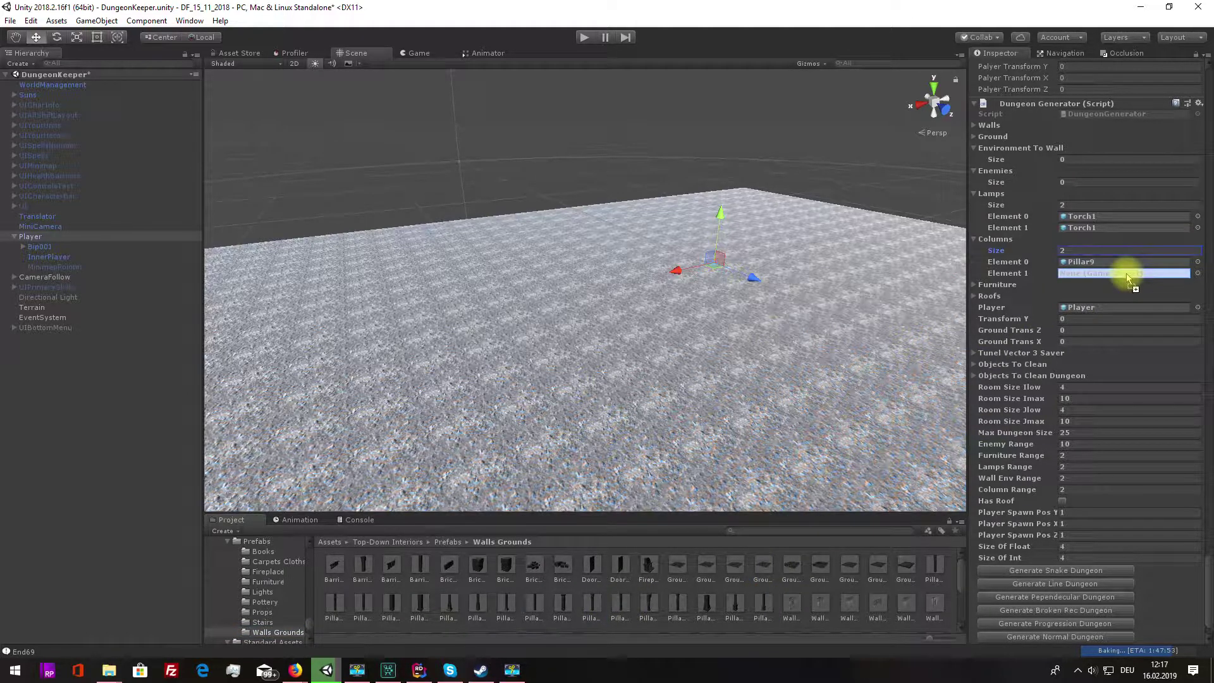
Step: Generate a snake dungeon, walk the player through its rooms in play mode, then stop
left_click(1053, 571)
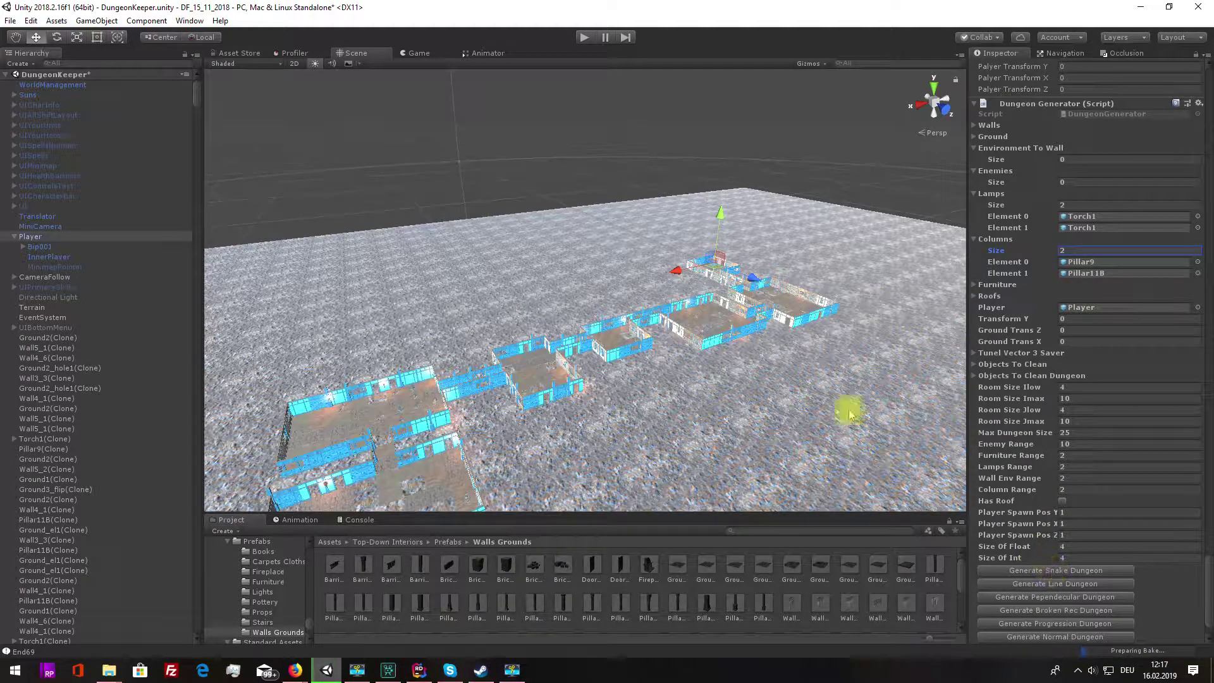
key("ctrl+p")
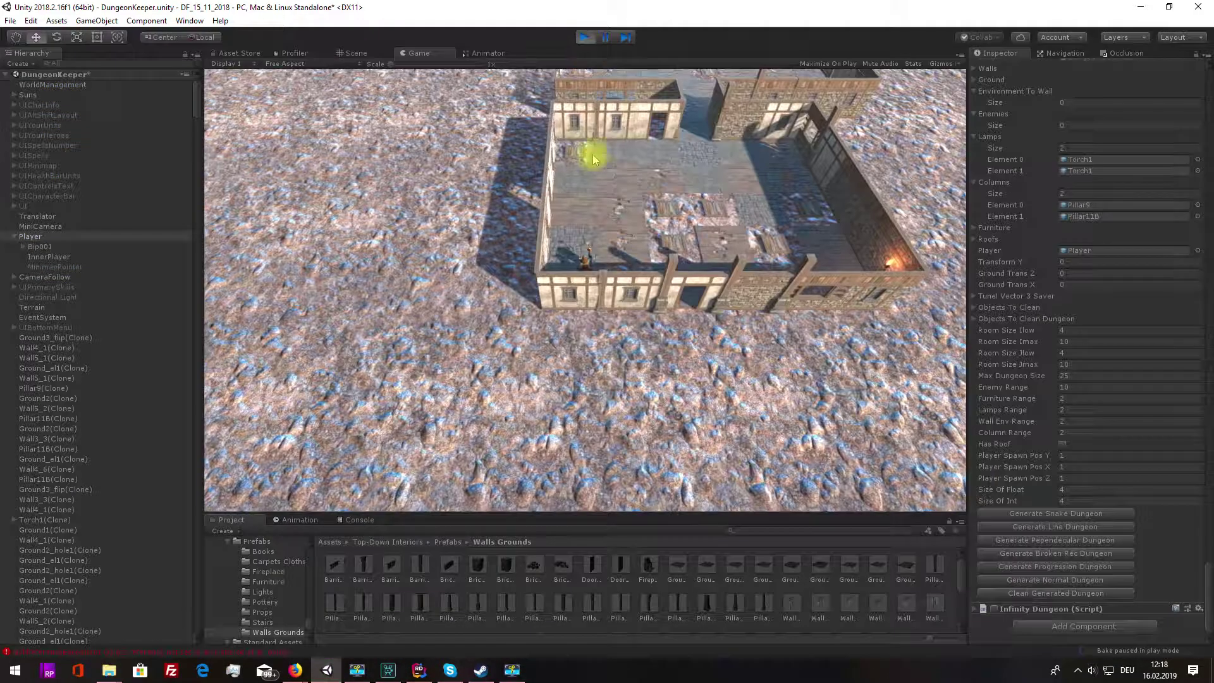
mouse_move(620, 175)
left_mouse_down()
mouse_move(699, 258)
mouse_move(618, 298)
left_mouse_up()
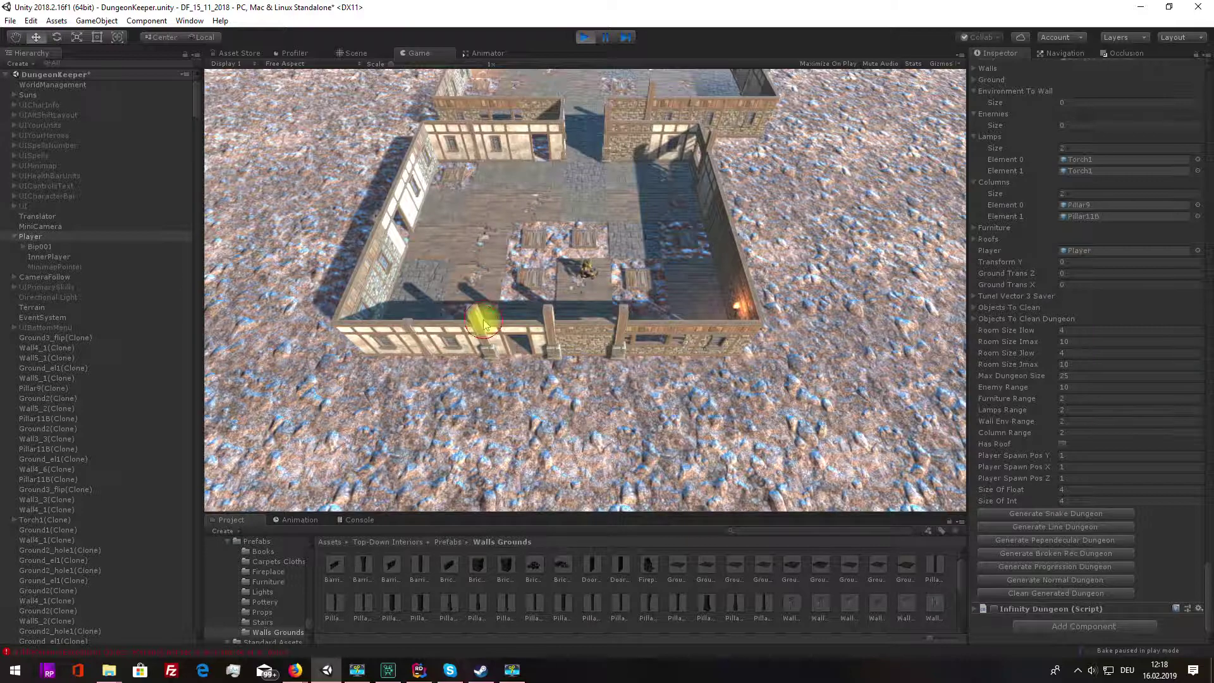
left_click(589, 199)
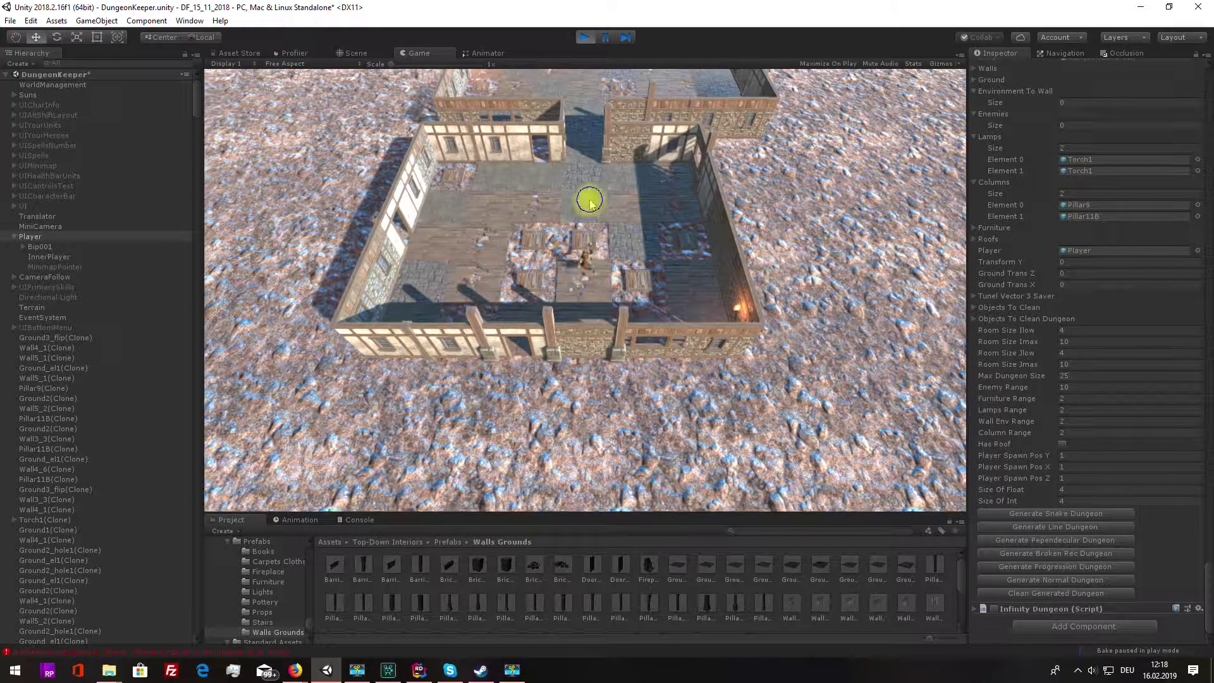
left_click(581, 161)
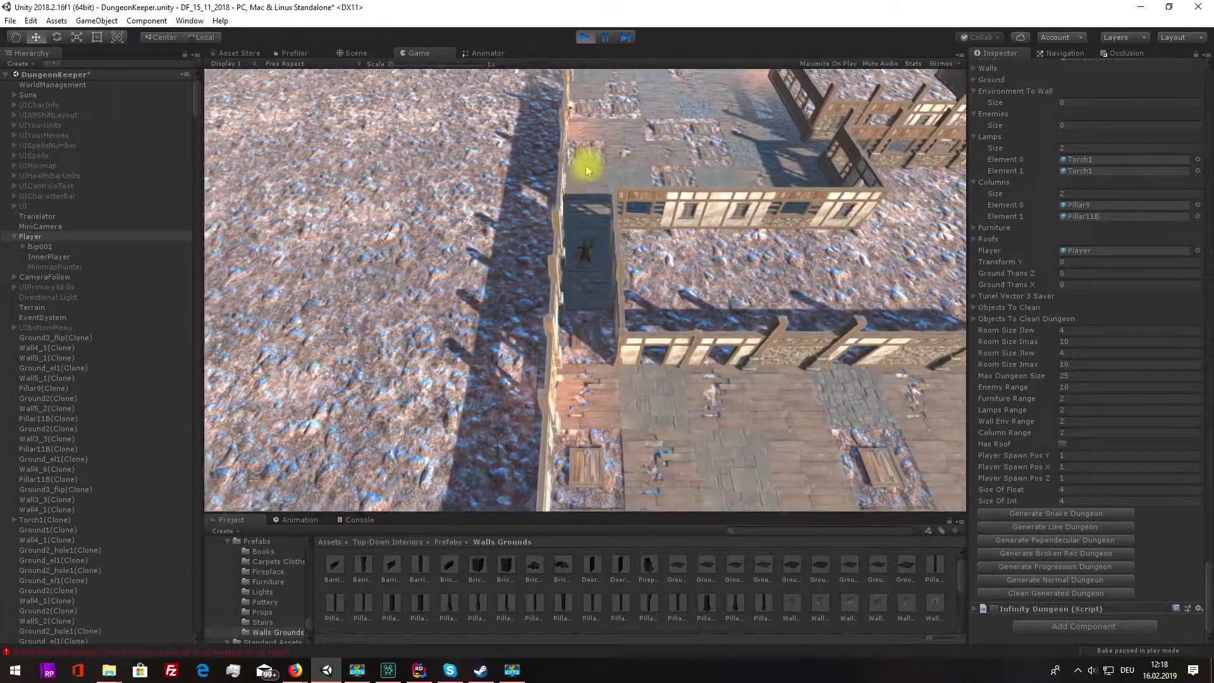
left_click(651, 194)
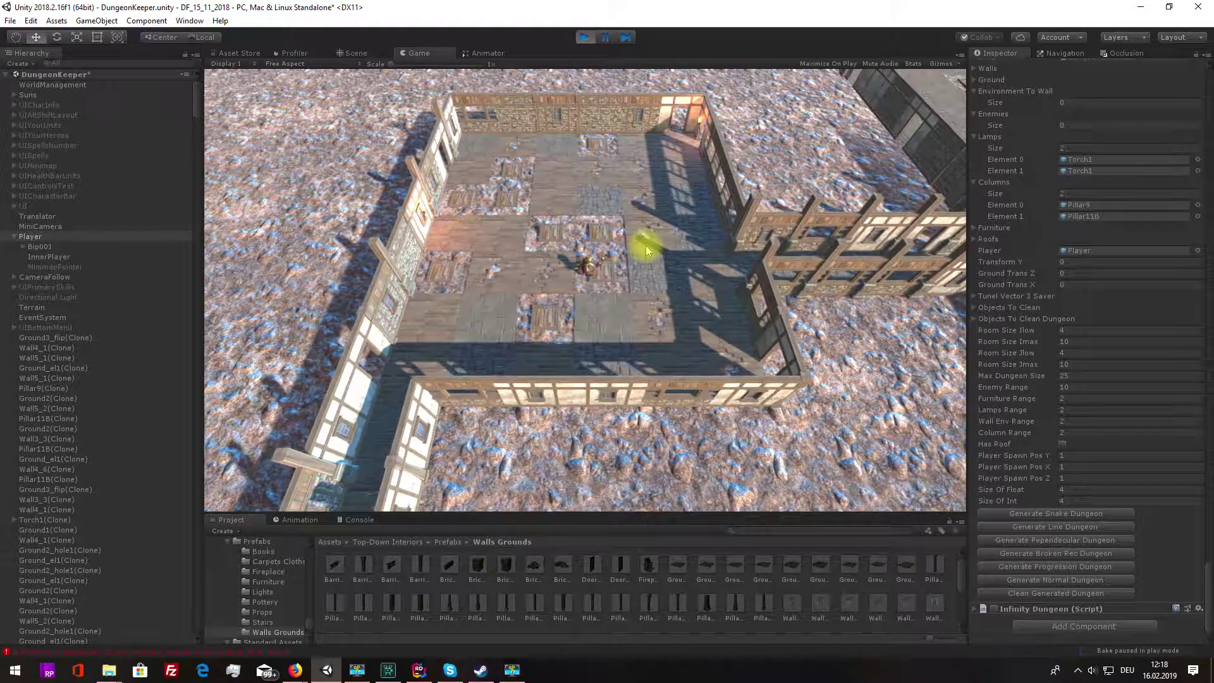
left_click(586, 39)
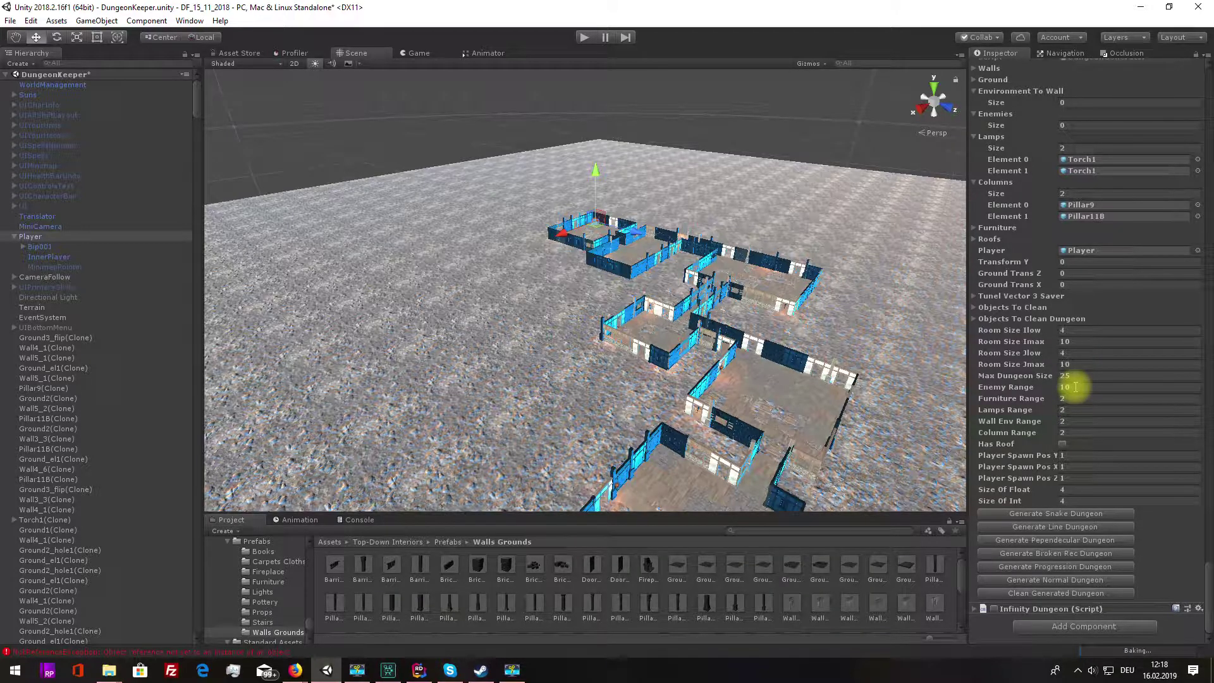
Step: Give the dungeon generator's Furniture list 5 slots and show the furniture prefab folder
left_click(977, 229)
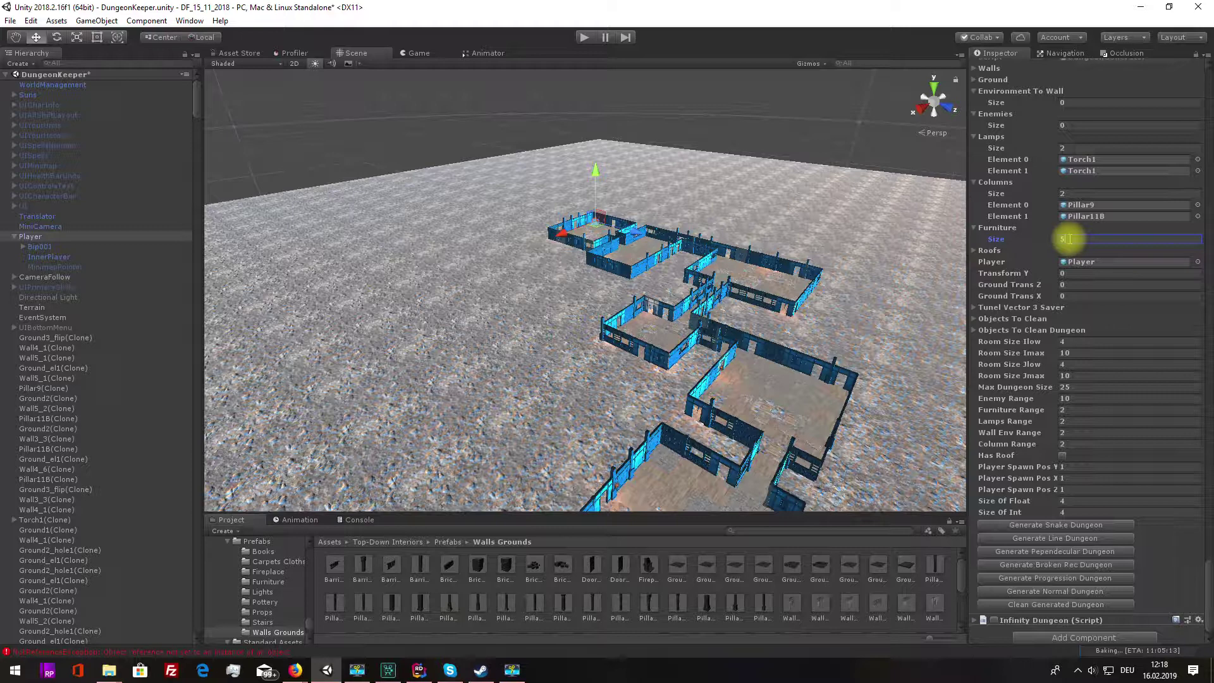
key("Return")
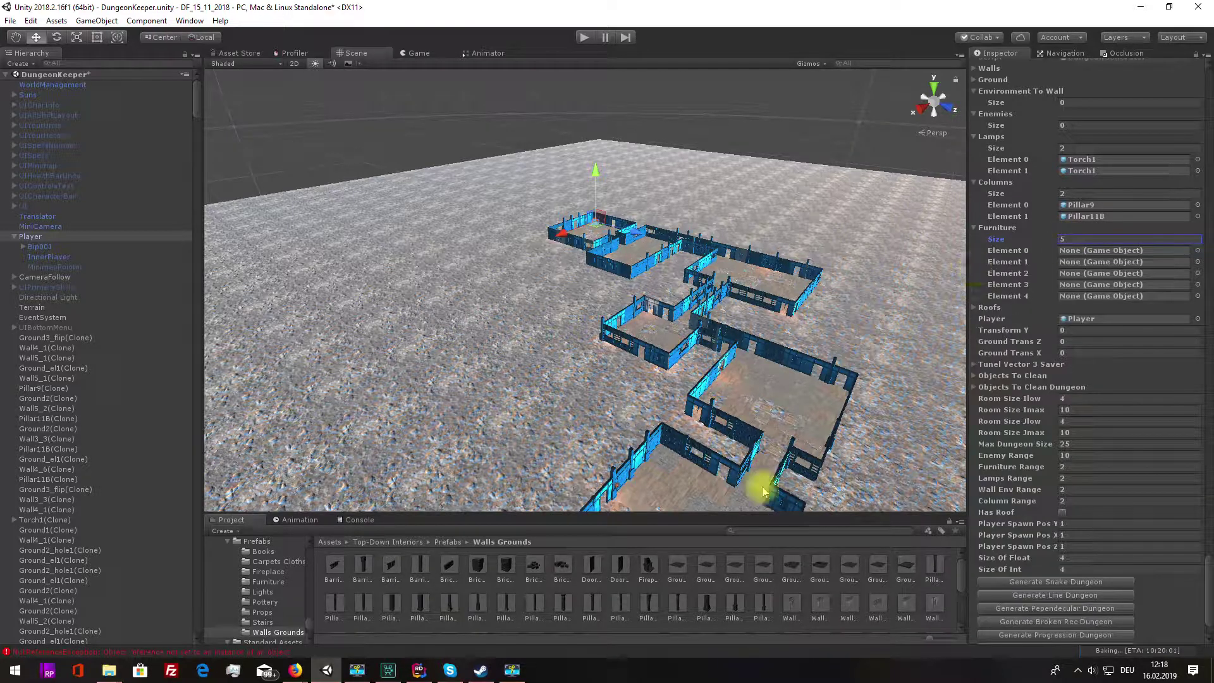
left_click(265, 582)
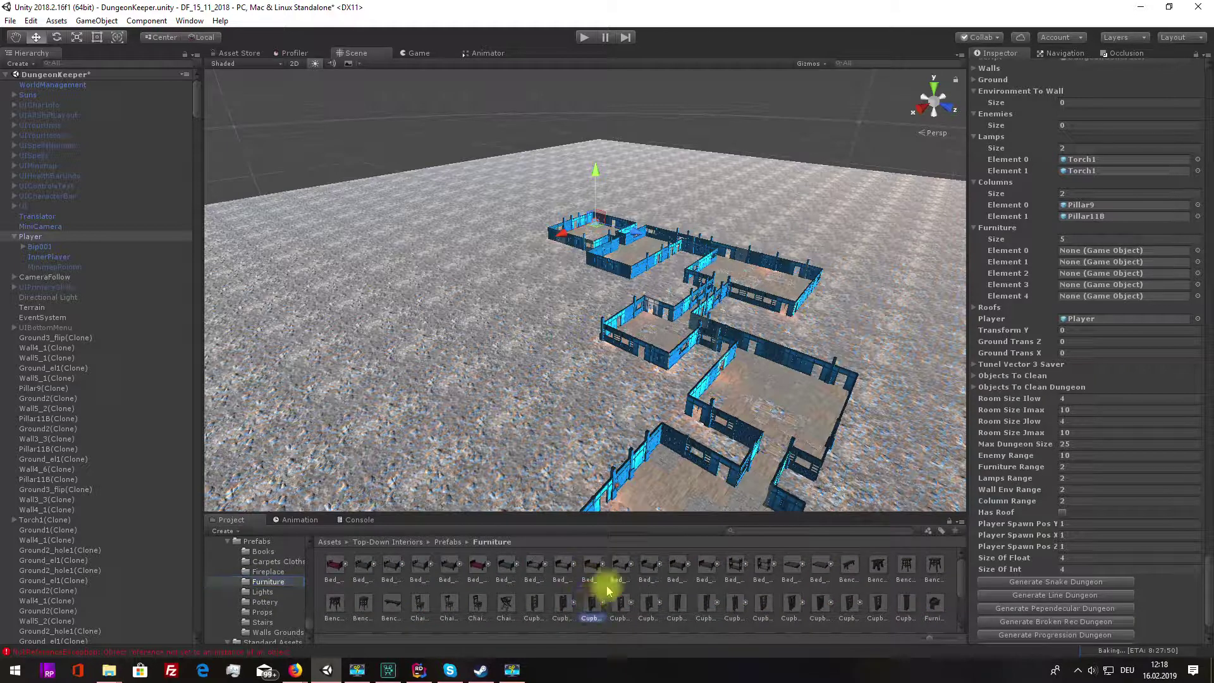
Step: Assign Cupboard1_1_pottery1, Cupboard1_2_pottery1, Bed_14, Bed_16 and Bench2 to Elements 0–4, then clear the dungeon
left_click_drag(607, 591, 1113, 251)
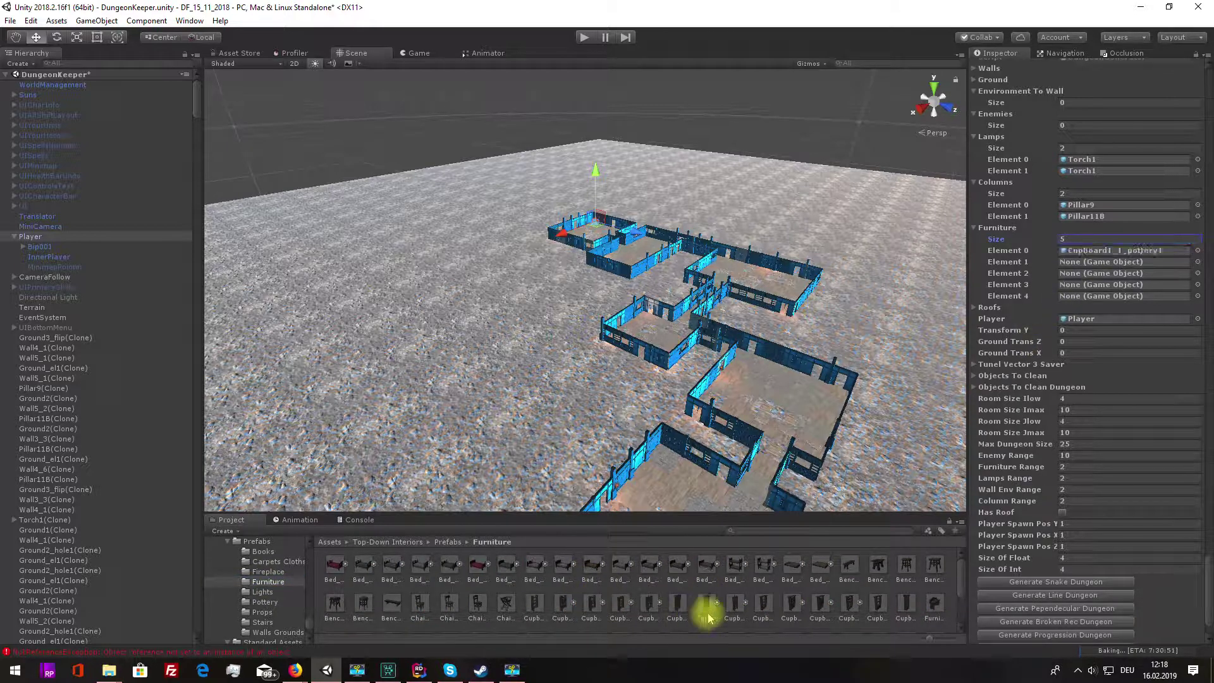
left_click_drag(711, 606, 1126, 263)
left_click_drag(702, 562, 1096, 282)
left_click_drag(759, 563, 1115, 292)
left_click_drag(879, 566, 1125, 301)
scroll(1124, 492, "down", 3)
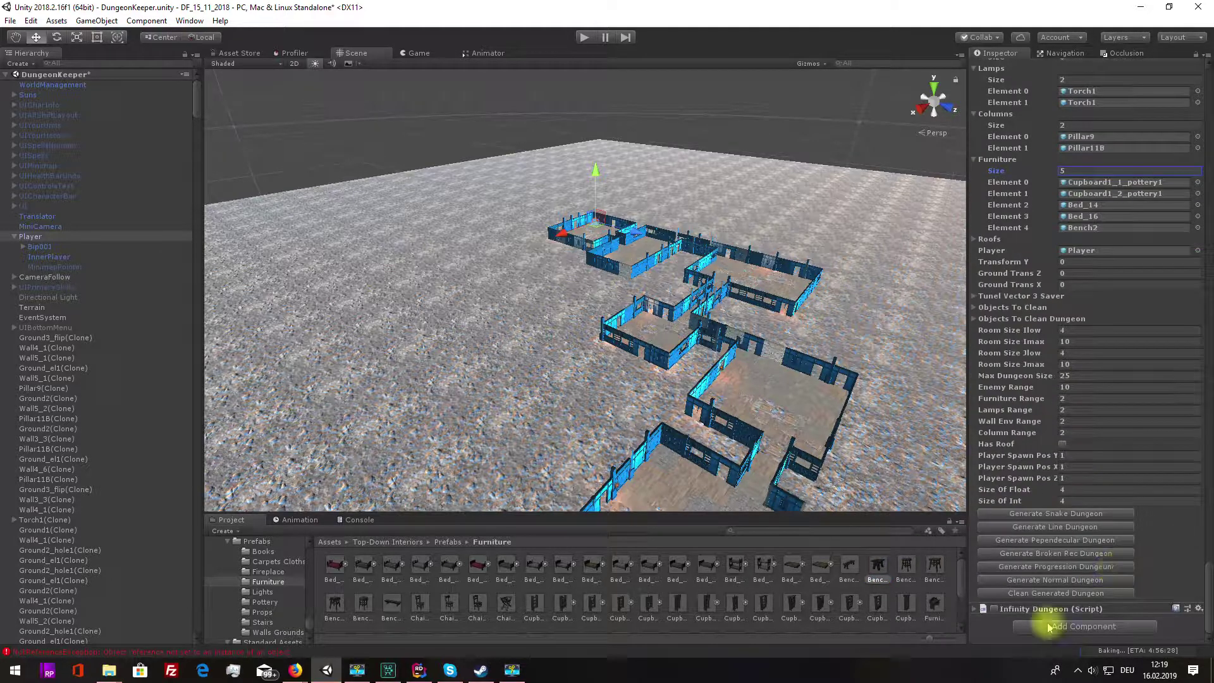
left_click(1049, 594)
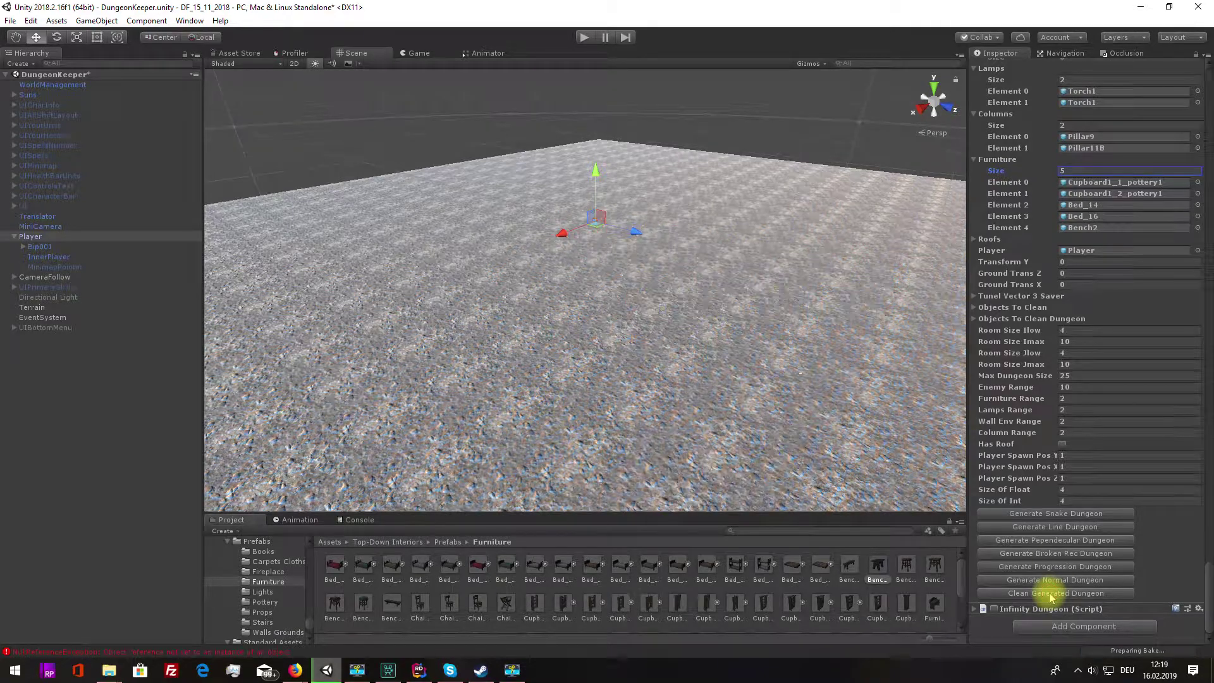
Step: Generate a new dungeon furnished with cupboards, beds and benches, and run it in play mode
left_click(1036, 542)
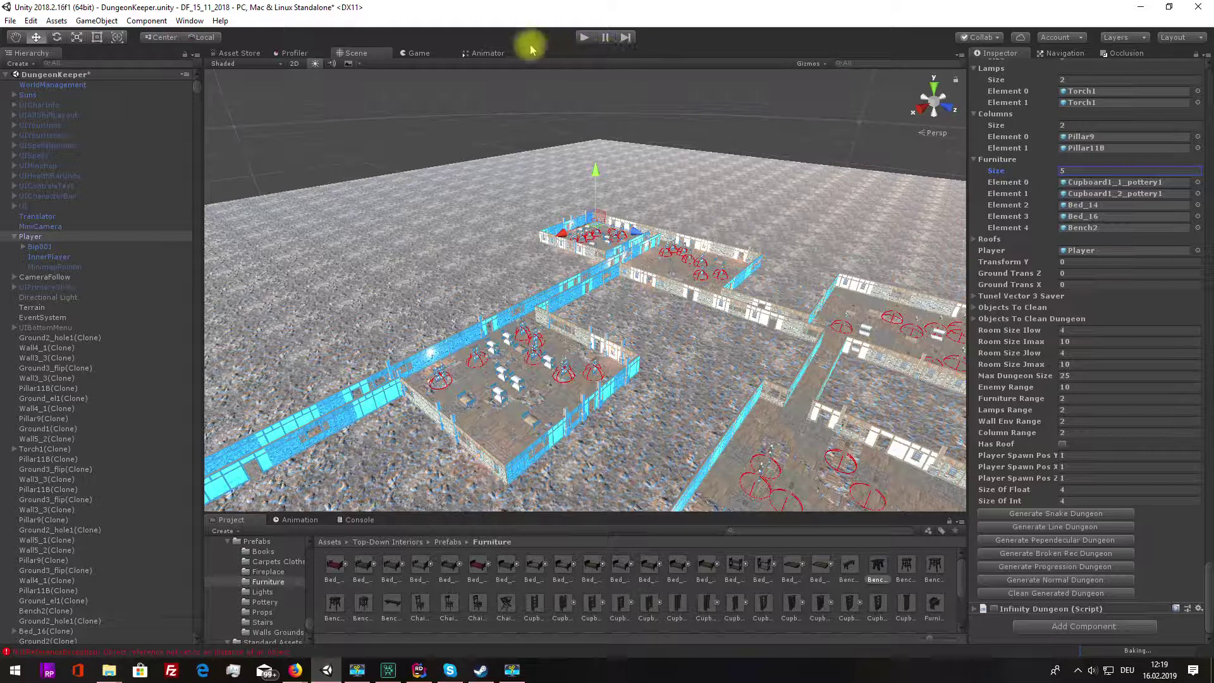
left_click(583, 40)
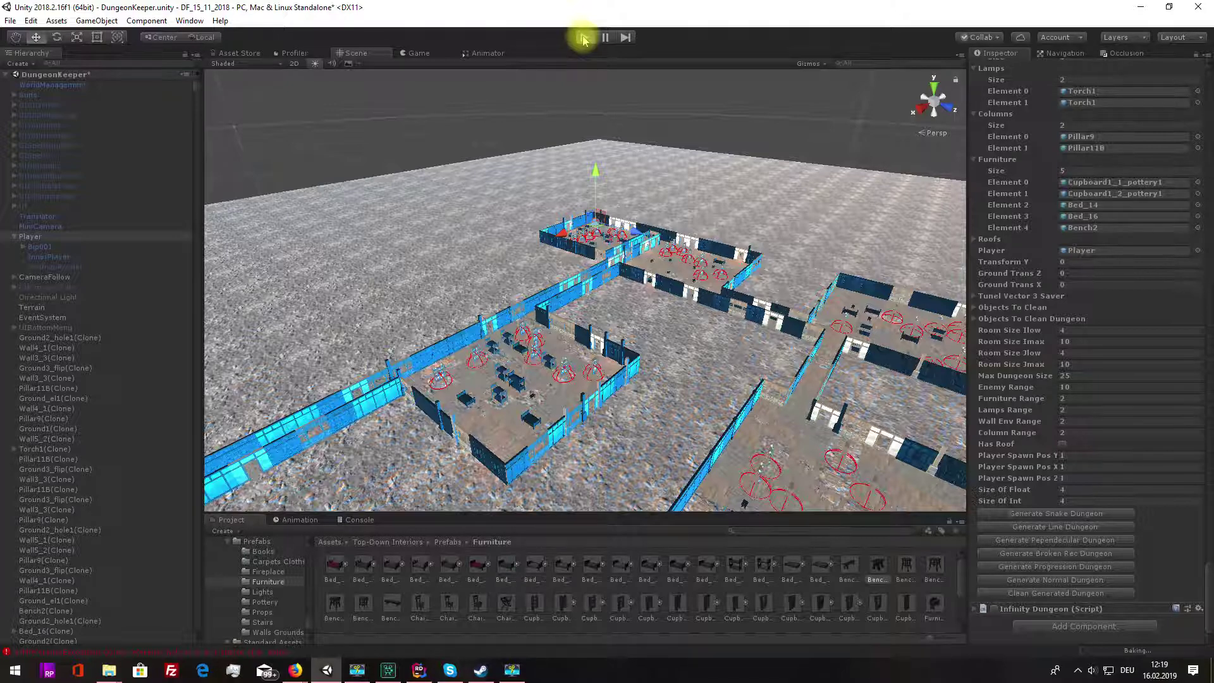
left_click(583, 39)
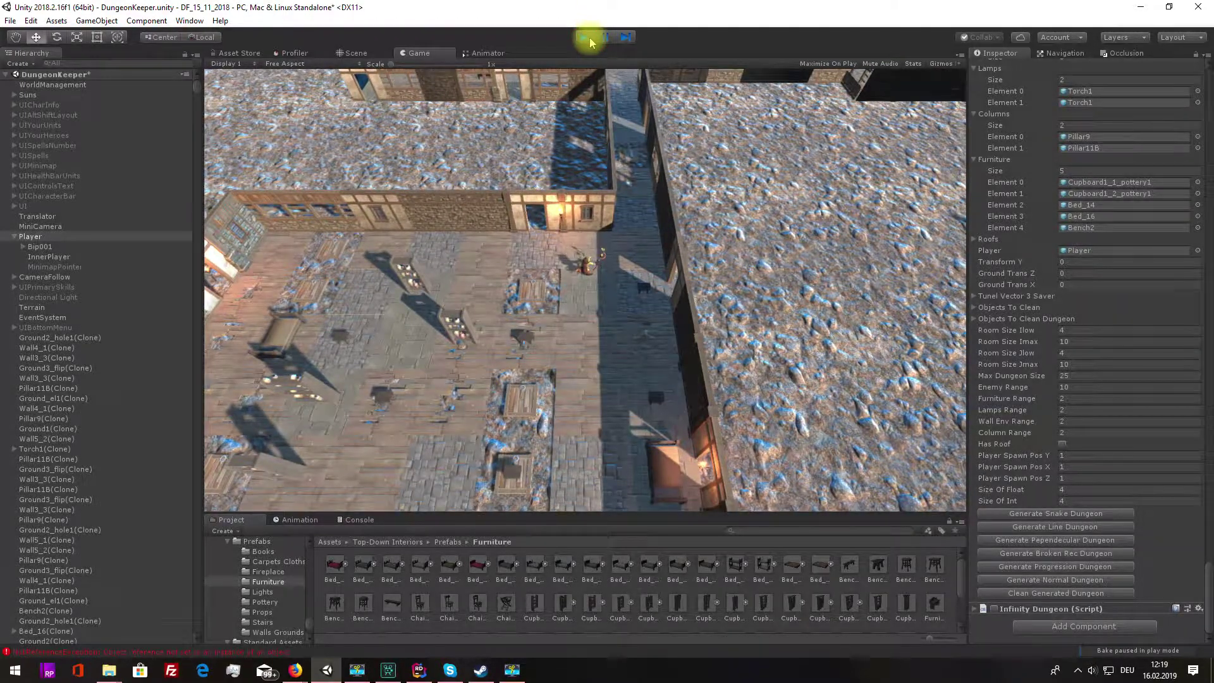
Step: Stop play, clear the dungeon, enable Has Roof (Ground1, Ground2_hole1) and generate a roofed dungeon
left_click(589, 37)
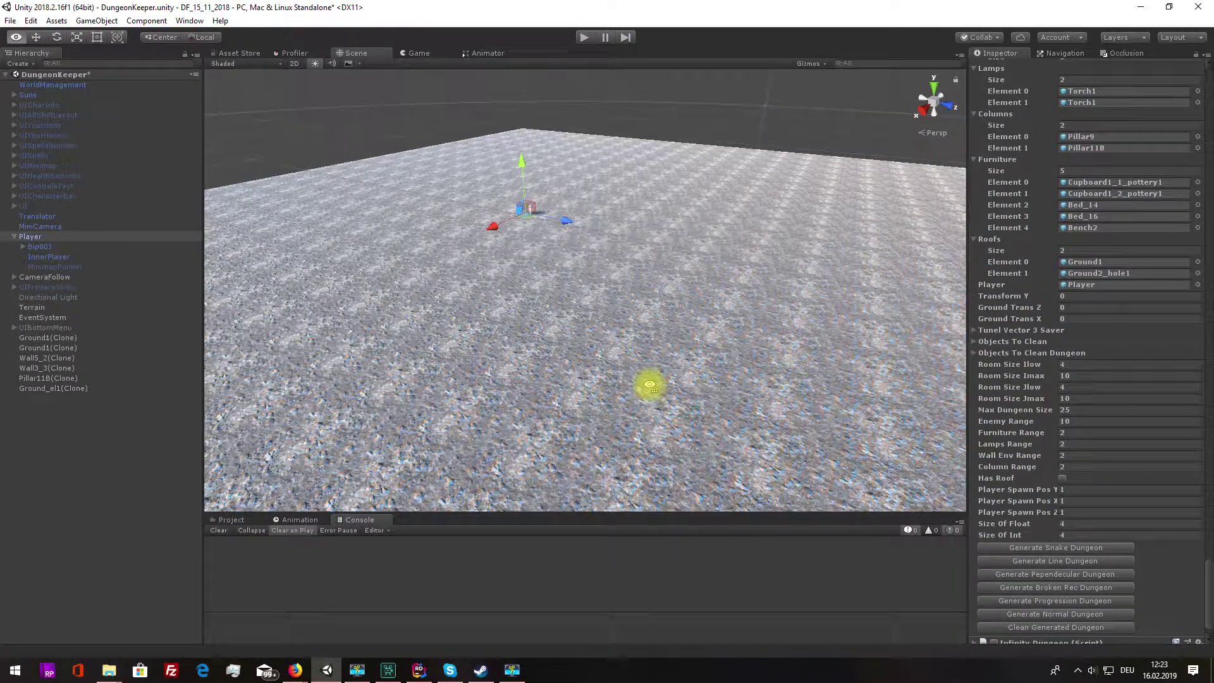
left_click(1023, 628)
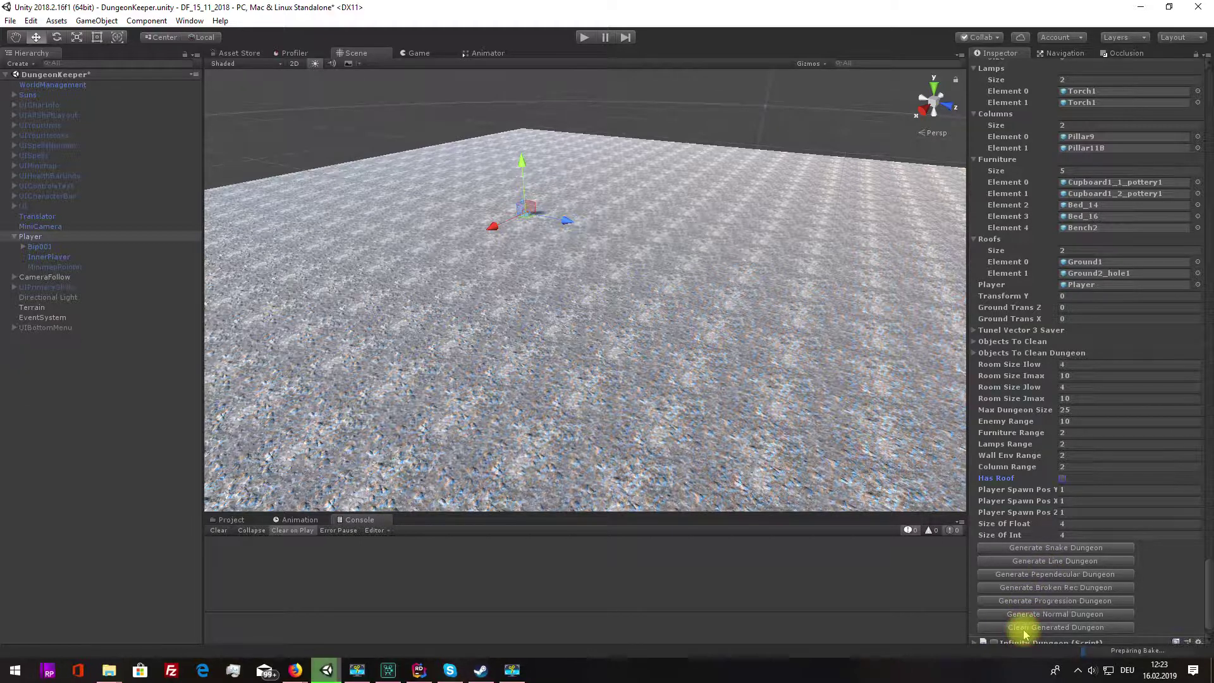
left_click(1063, 479)
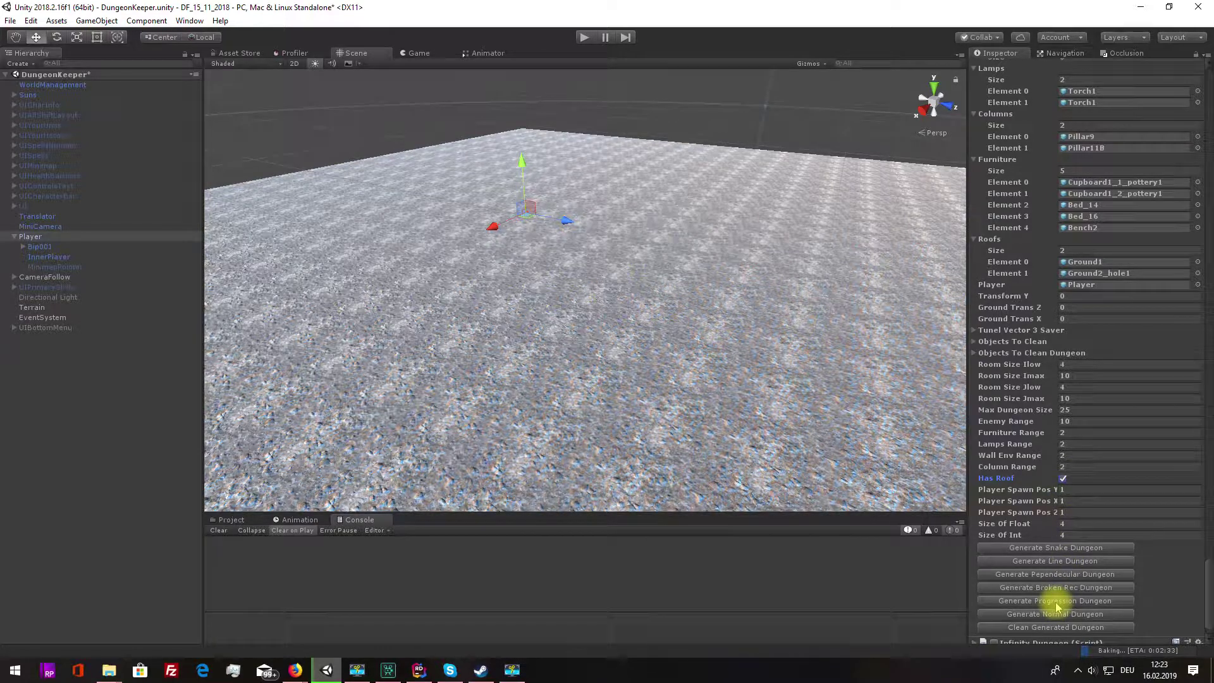
left_click(1056, 603)
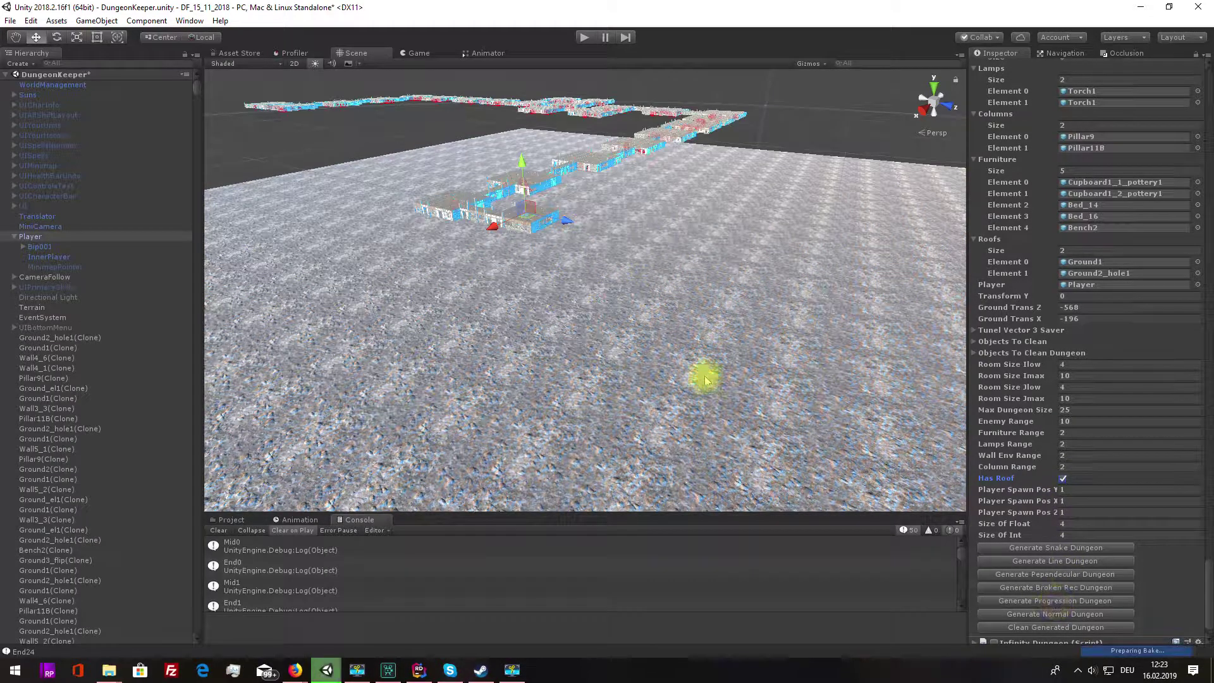
Step: Play the scene and walk the character through the roofed dungeon's rooms and corridors, then stop
right_click_drag(631, 347, 631, 329)
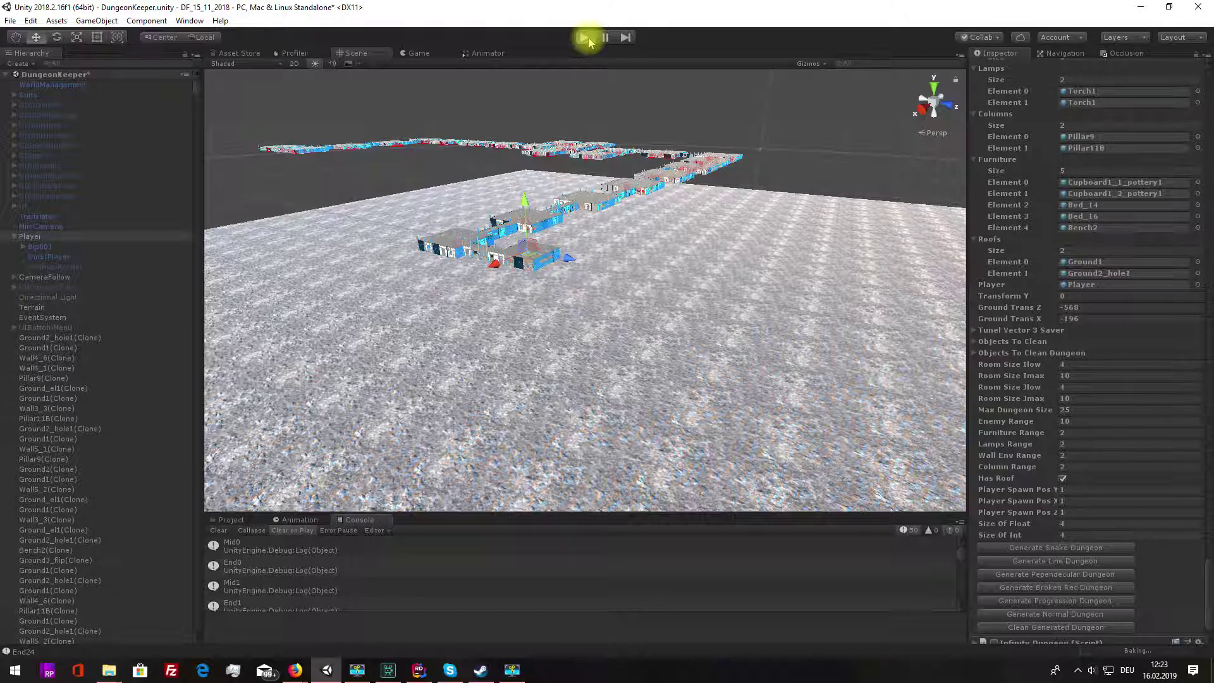
left_click(586, 38)
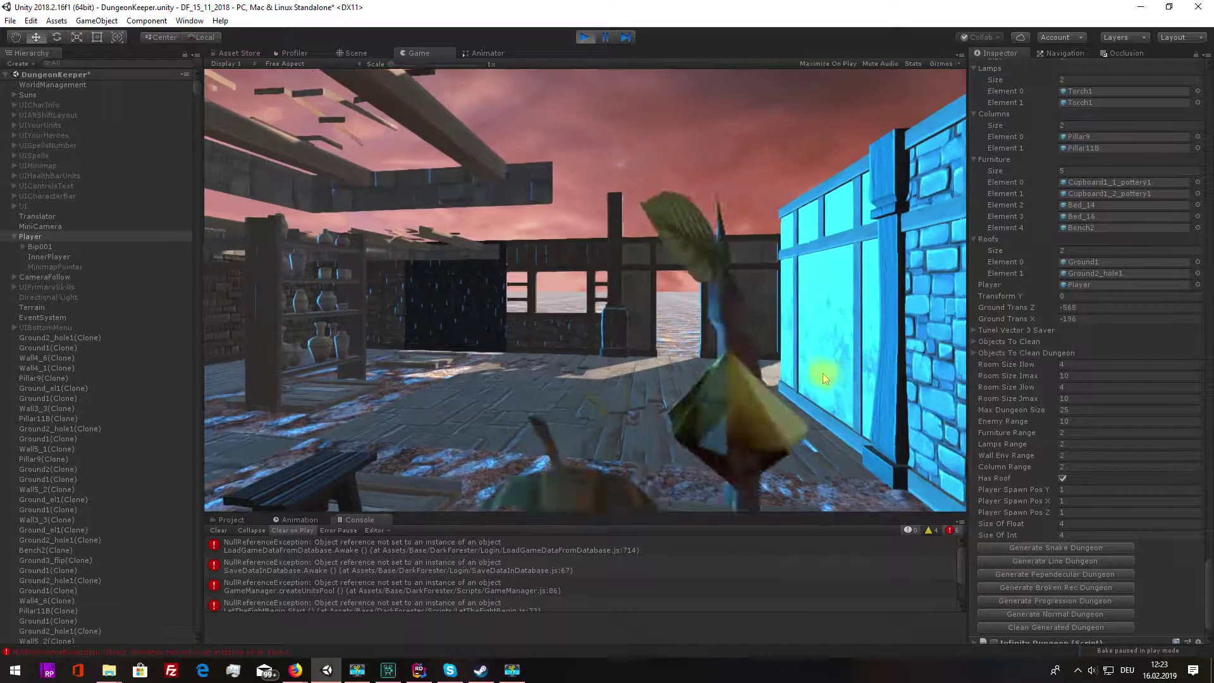
key("w")
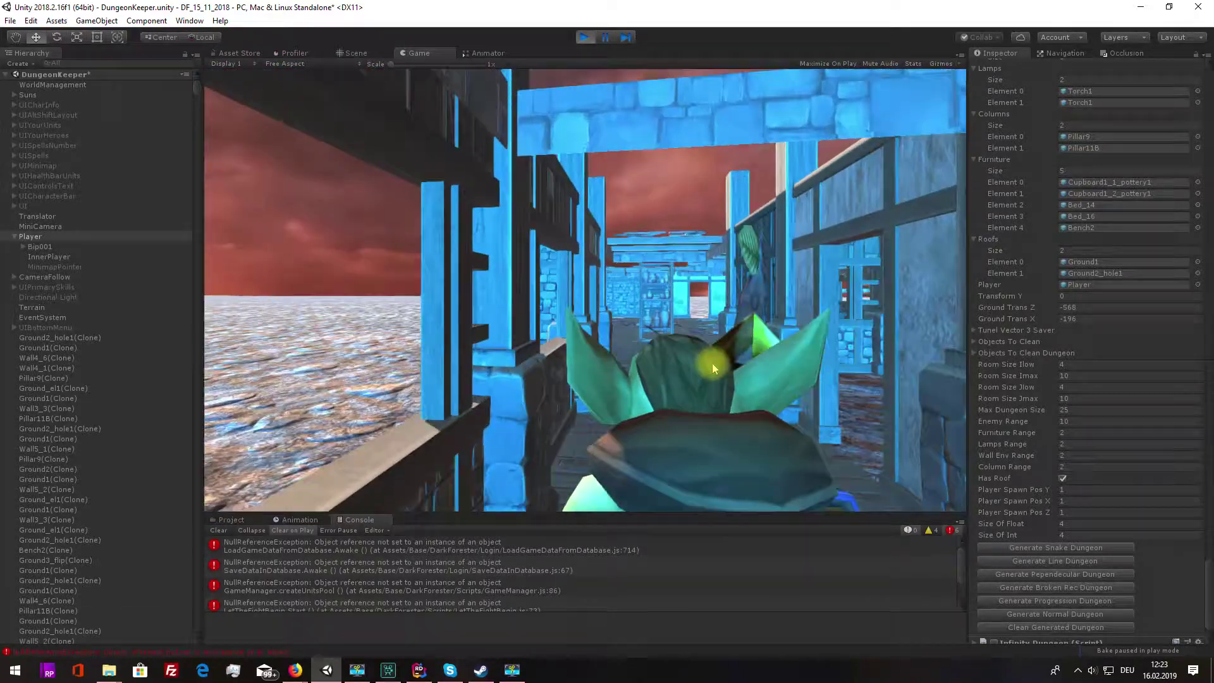
key("w")
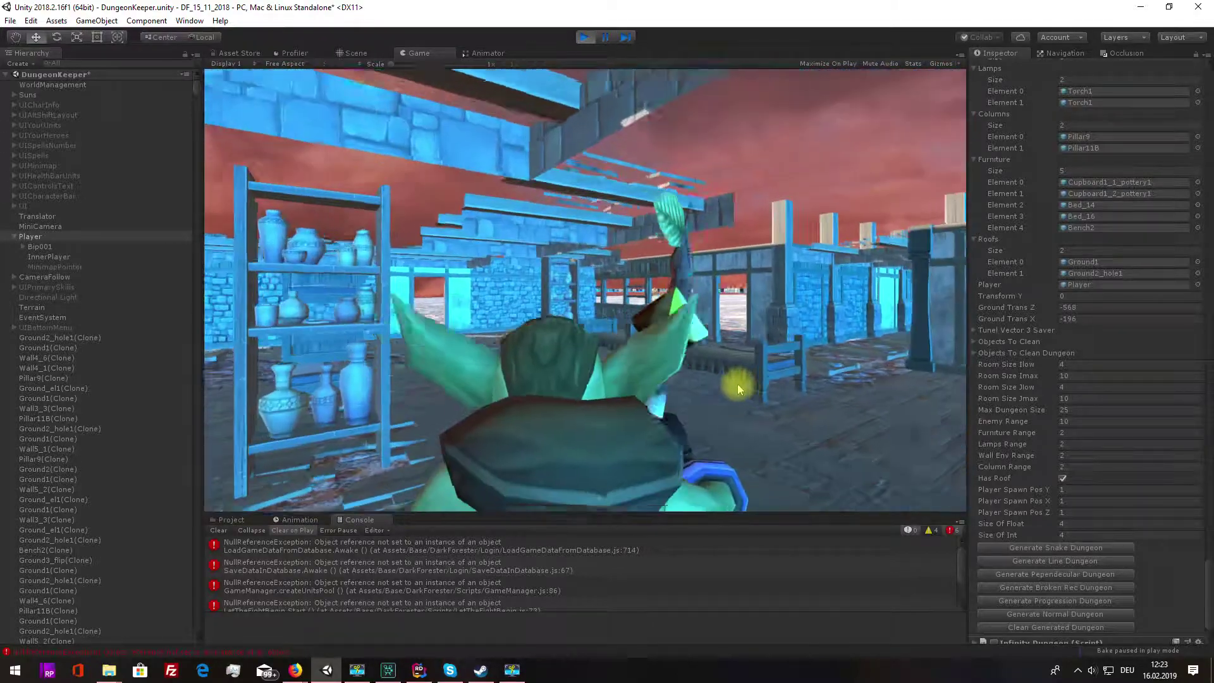
left_click(676, 371)
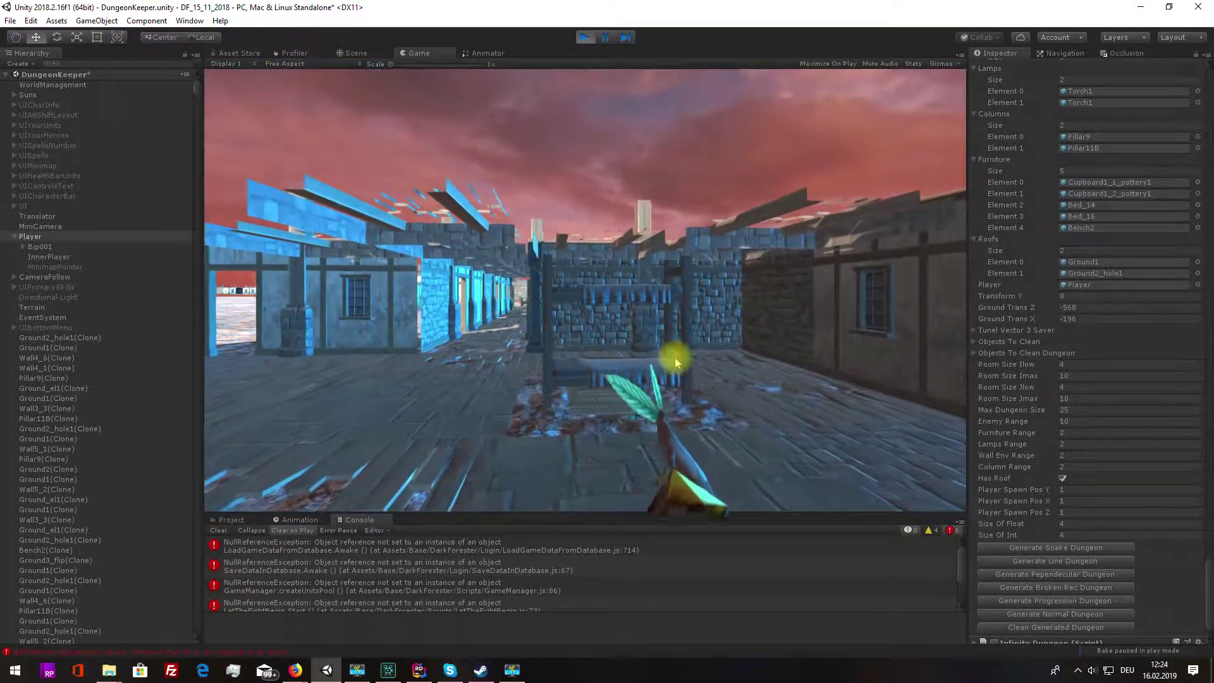
scroll(676, 363, "down", 8)
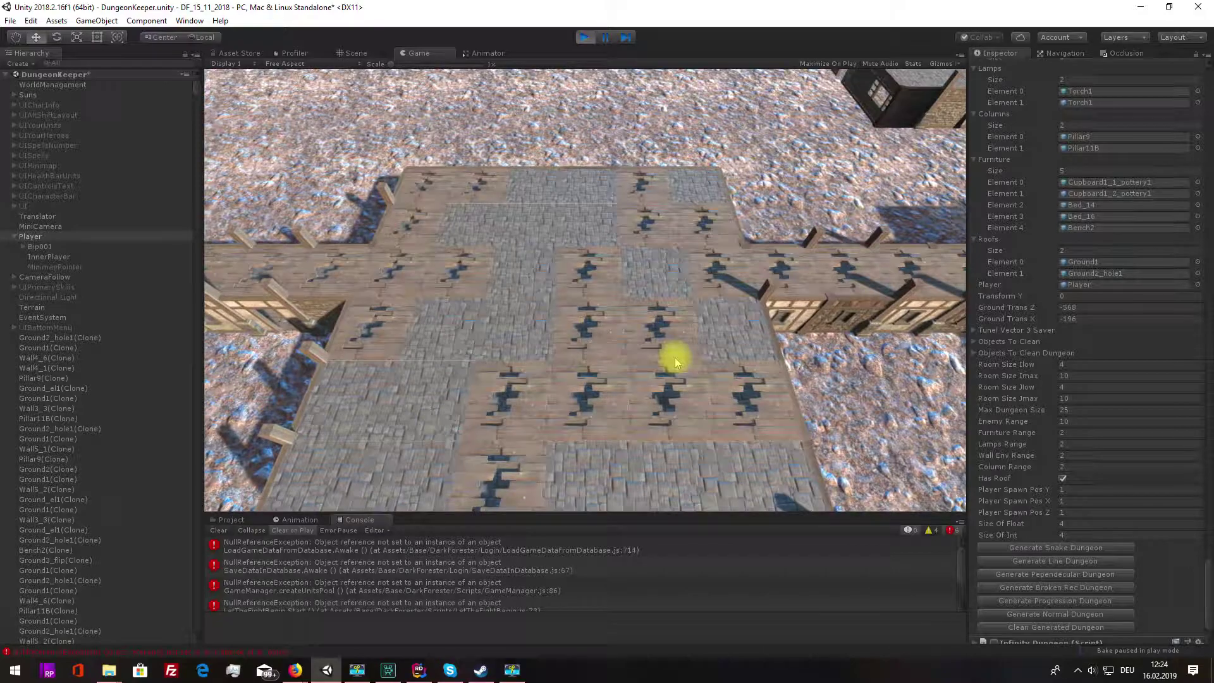
scroll(675, 363, "up", 8)
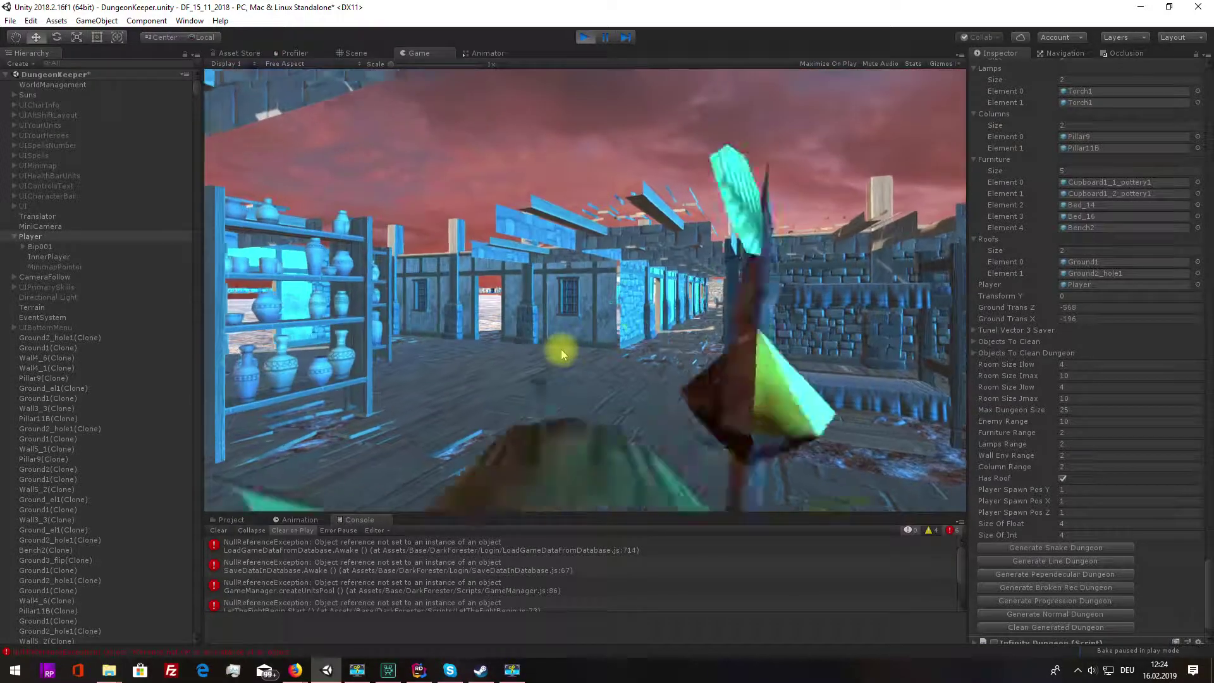
key("w")
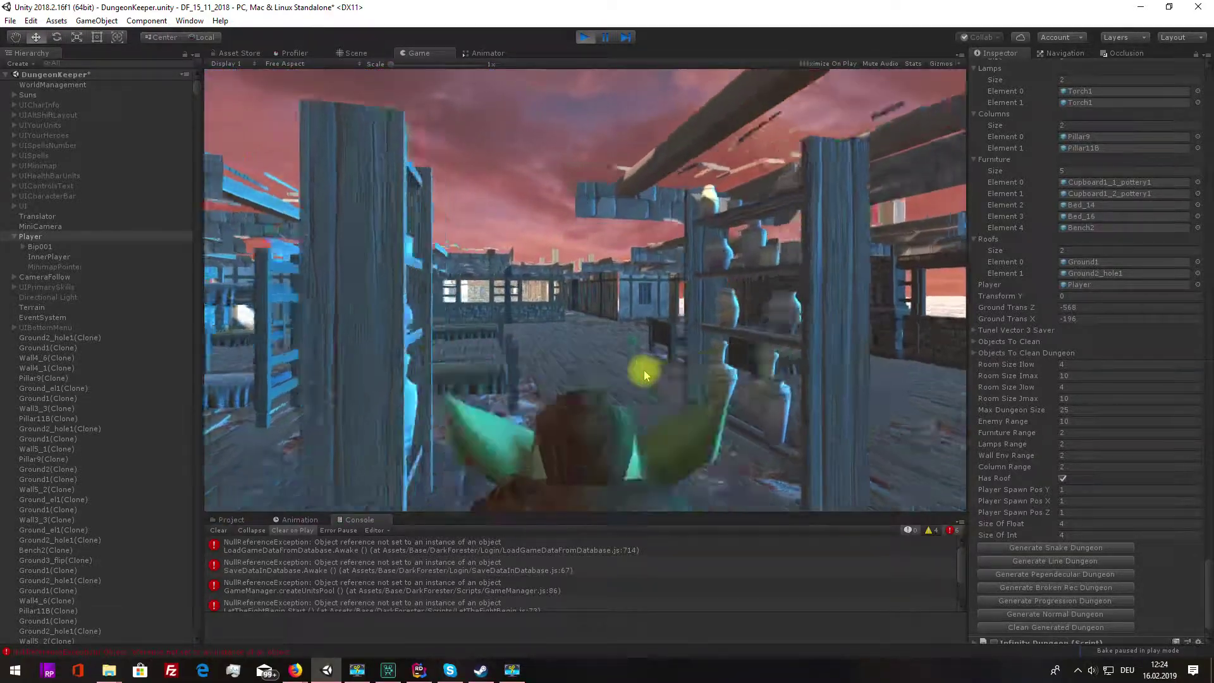
scroll(644, 370, "down", 10)
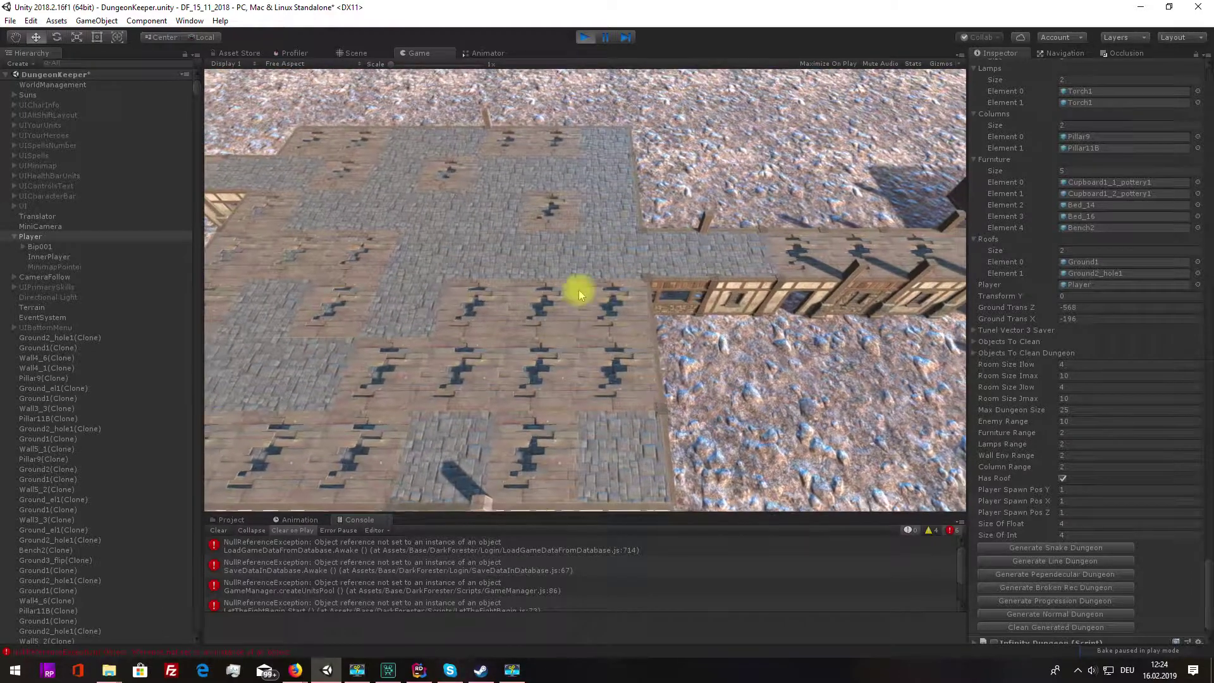
left_click(585, 37)
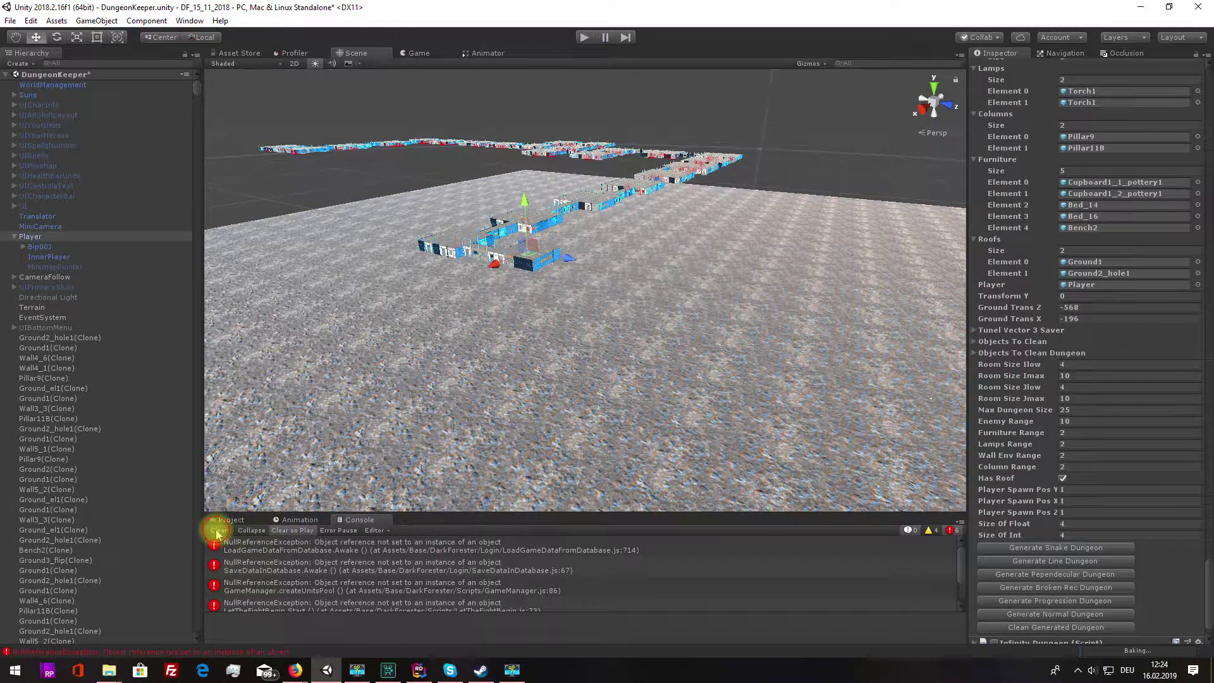
Step: Clear the console errors and remove the roofed dungeon, leaving only bare terrain
left_click(217, 531)
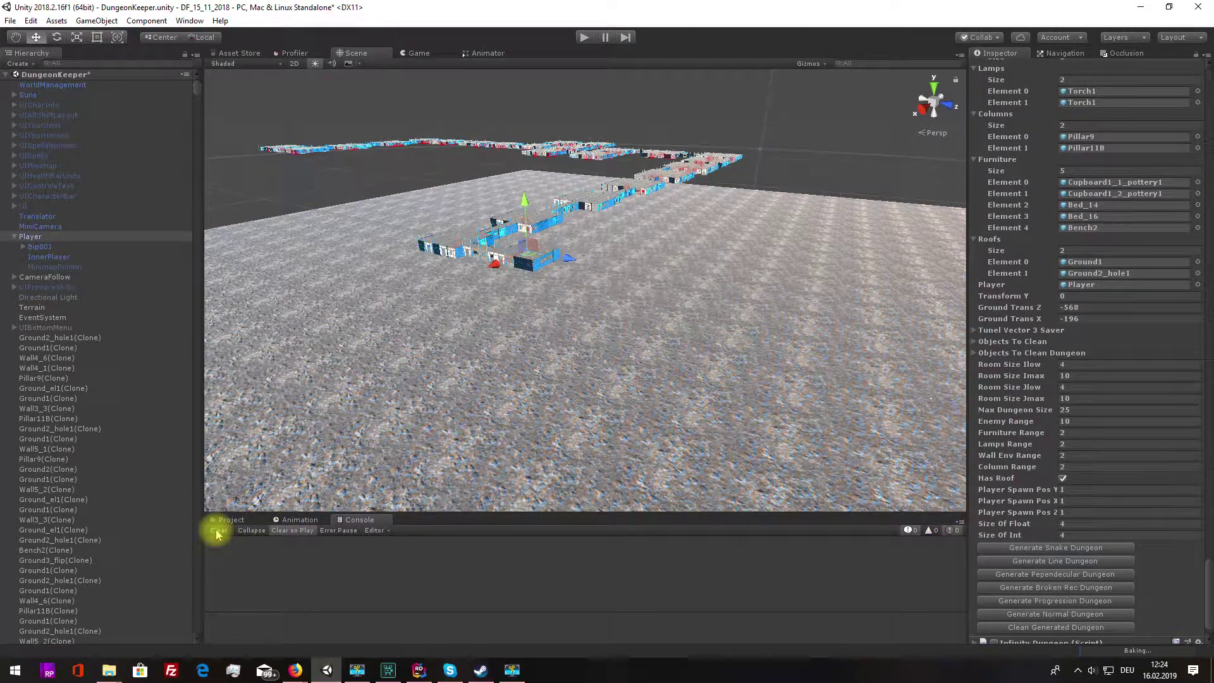
left_click(1040, 627)
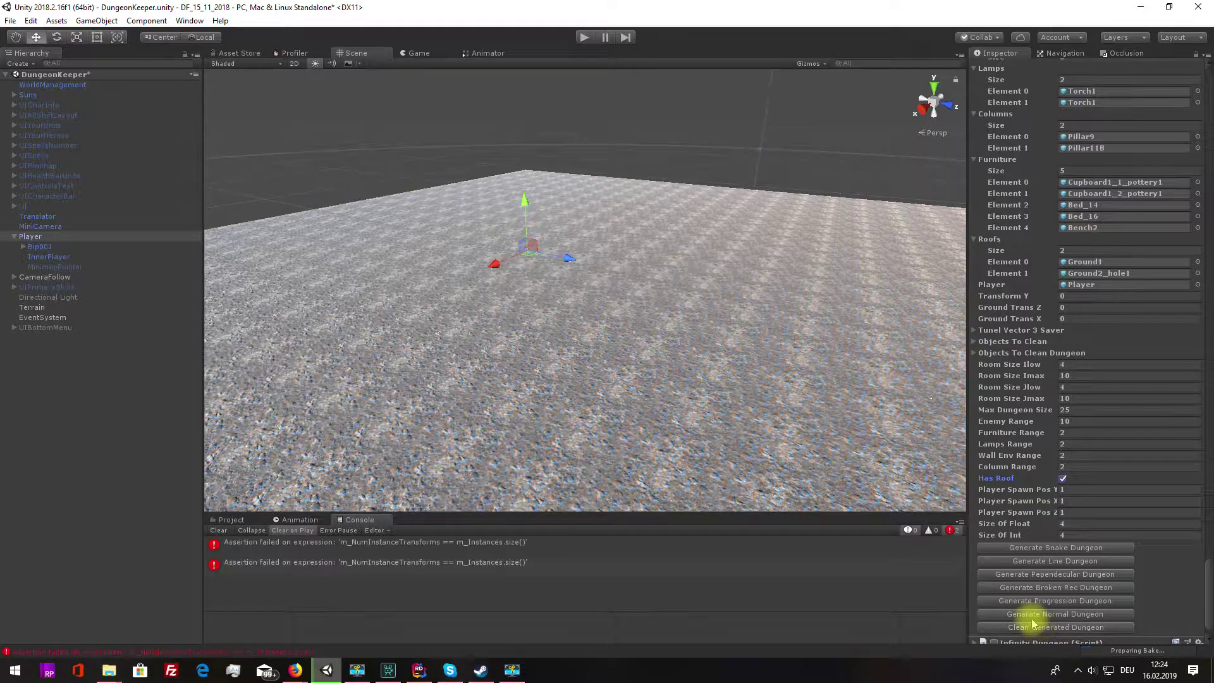
left_click_drag(574, 372, 570, 352, "alt")
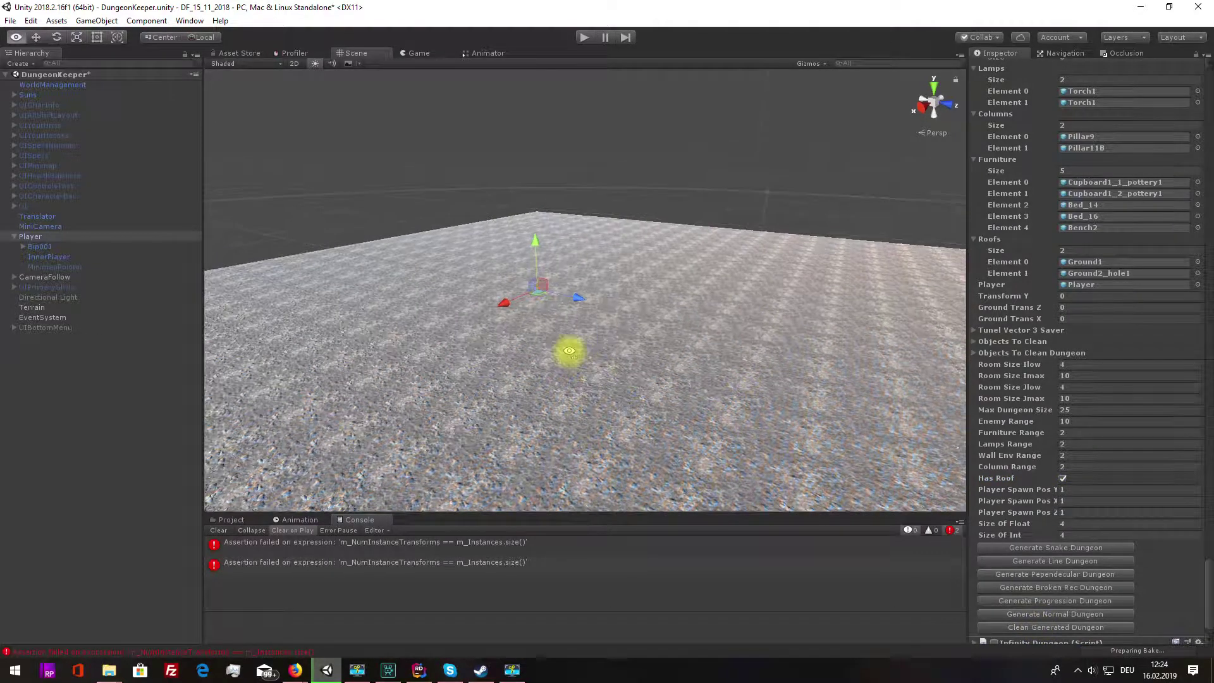